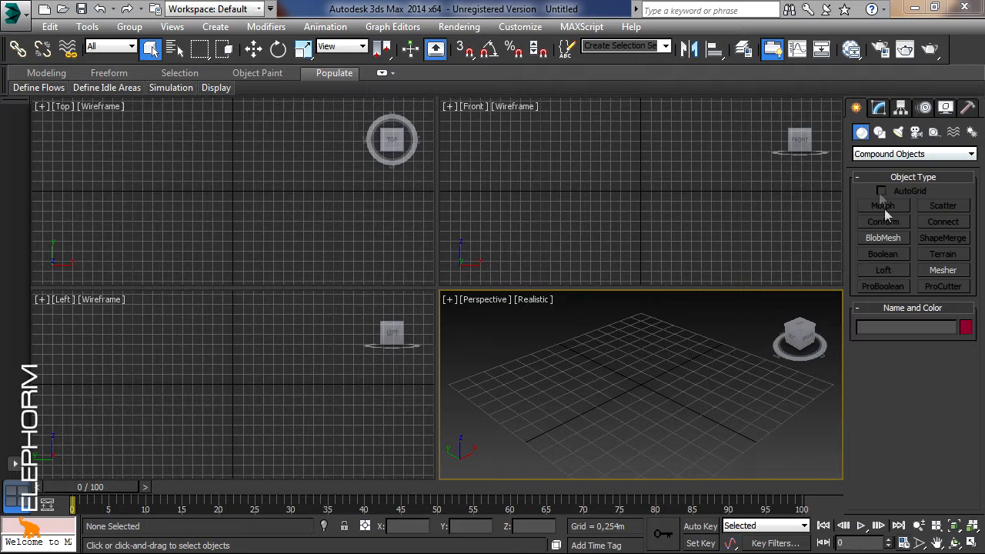
# Draw a straight vertical line spline about 3.6 m tall in the Front view, ending at the origin
pyautogui.click(885, 156)
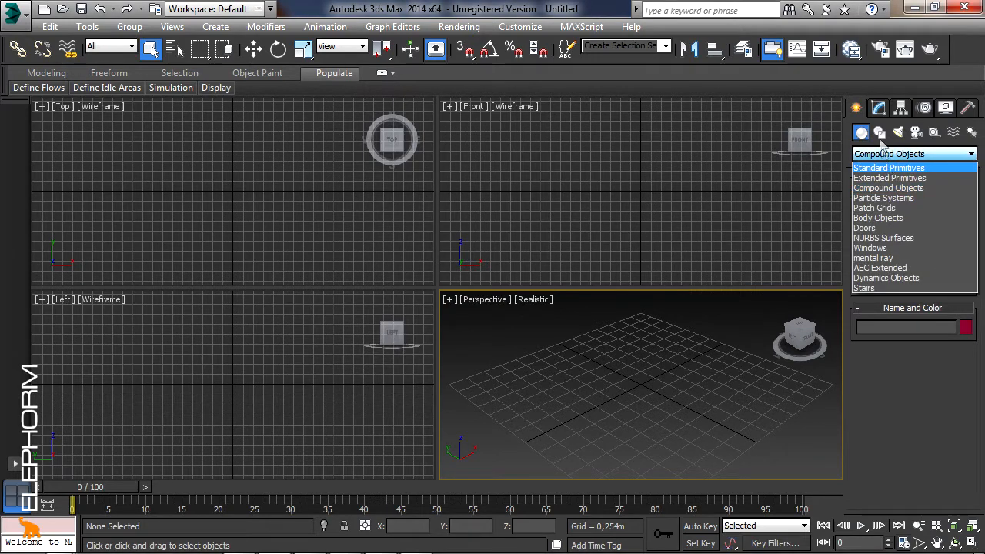
pyautogui.click(880, 133)
pyautogui.click(880, 133)
pyautogui.click(885, 219)
pyautogui.moveTo(258, 202); pyautogui.dragTo(288, 235, button='middle')
pyautogui.moveTo(608, 199); pyautogui.dragTo(605, 263, button='middle')
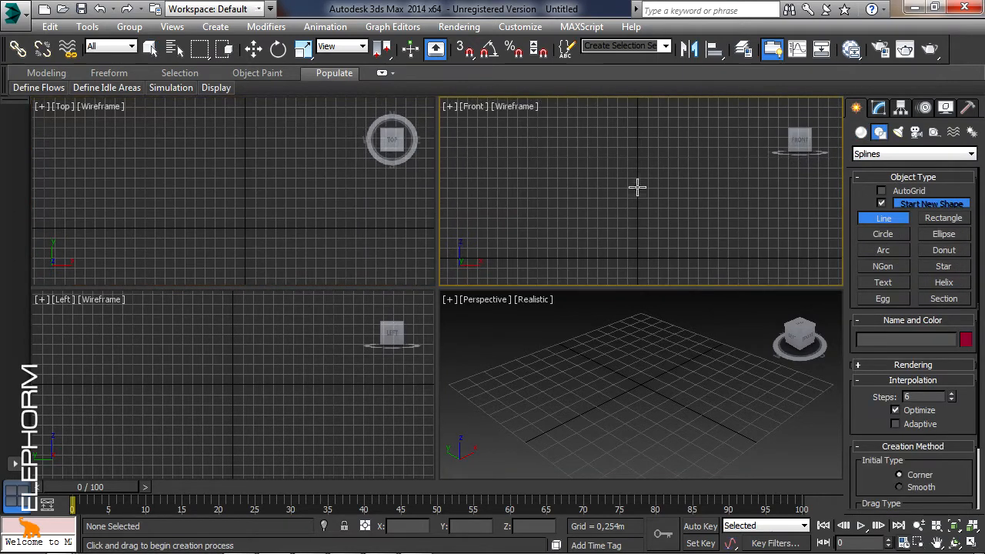
pyautogui.click(637, 116)
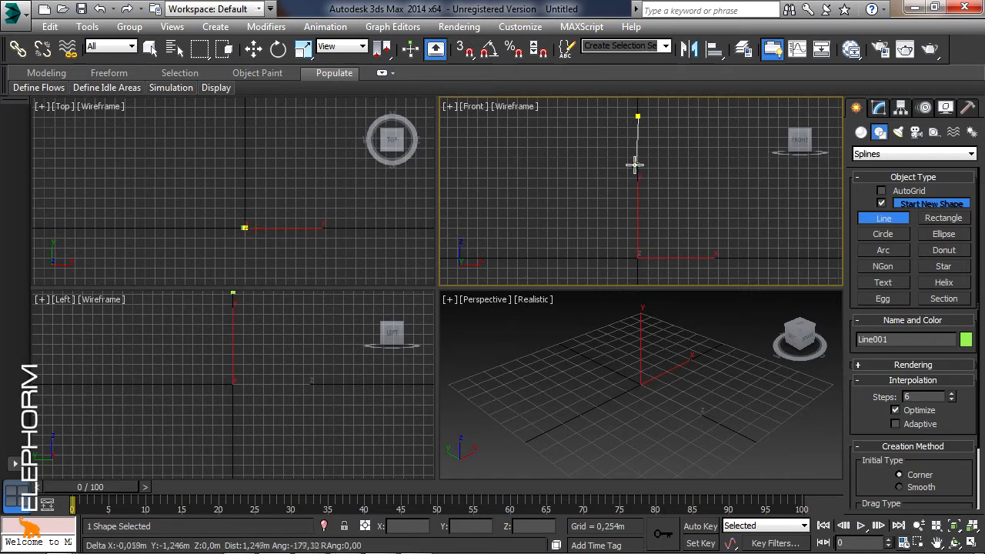
pyautogui.click(638, 257)
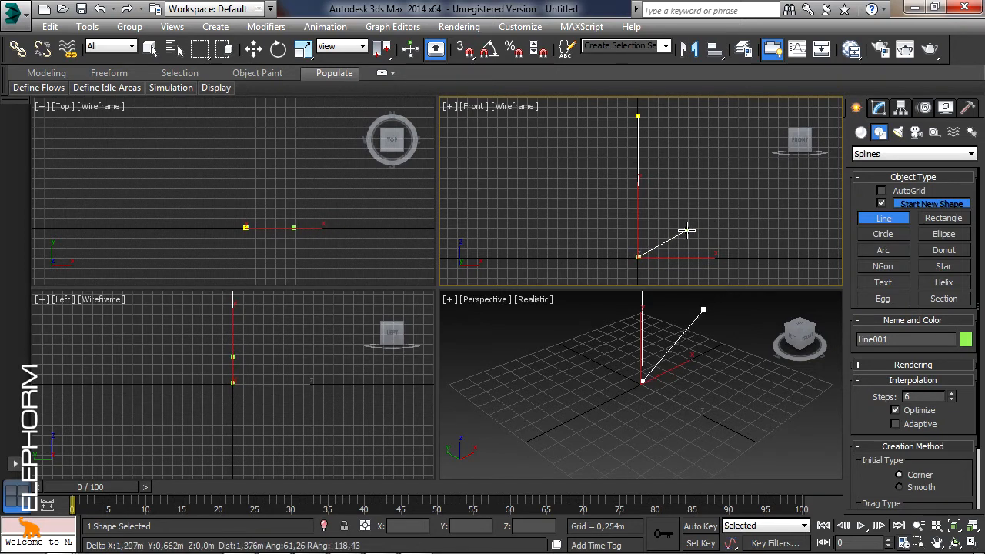
pyautogui.rightClick(687, 230)
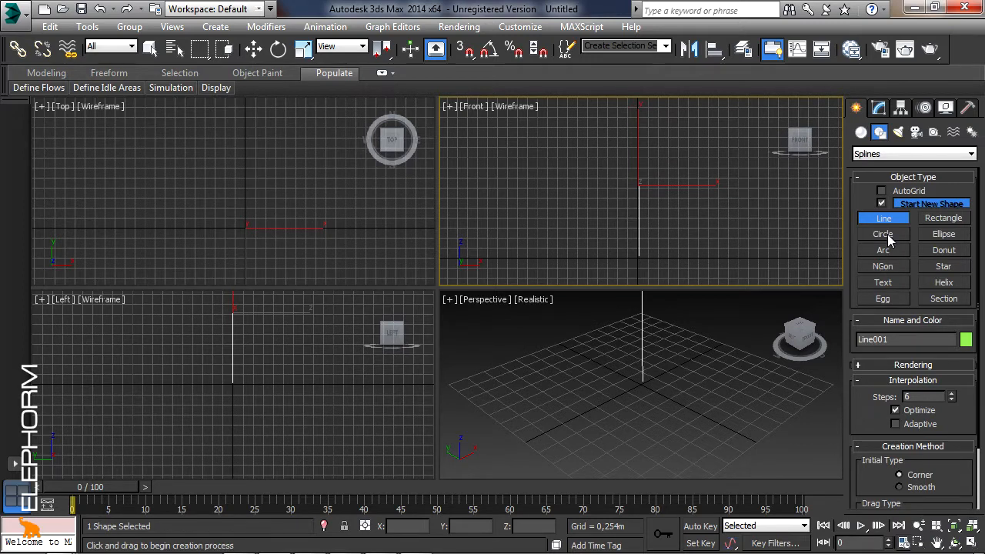
# Draw a six-pointed star spline in the Top view beside the line, with radii of about 0.63 m and 0.32 m
pyautogui.click(943, 267)
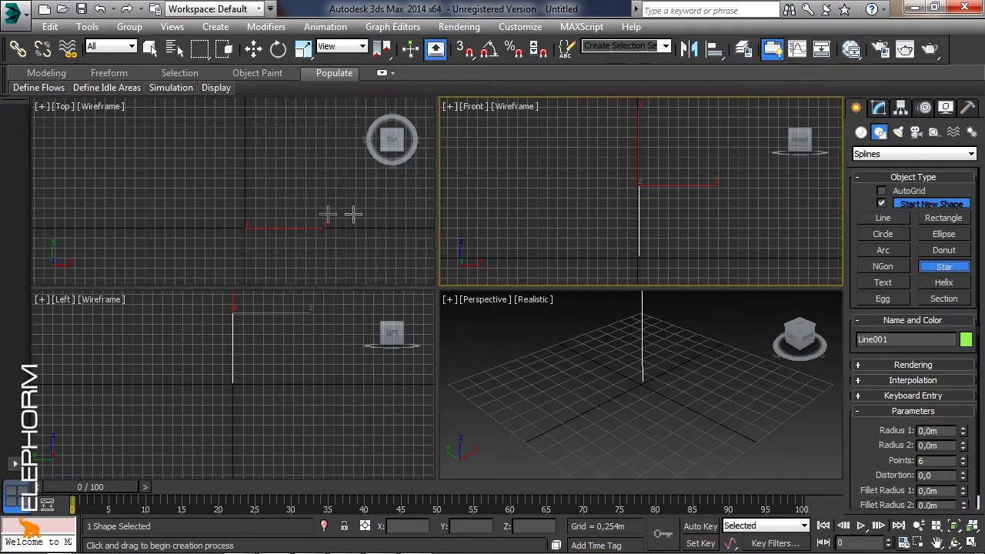
pyautogui.moveTo(214, 217); pyautogui.dragTo(231, 231)
pyautogui.click(231, 231)
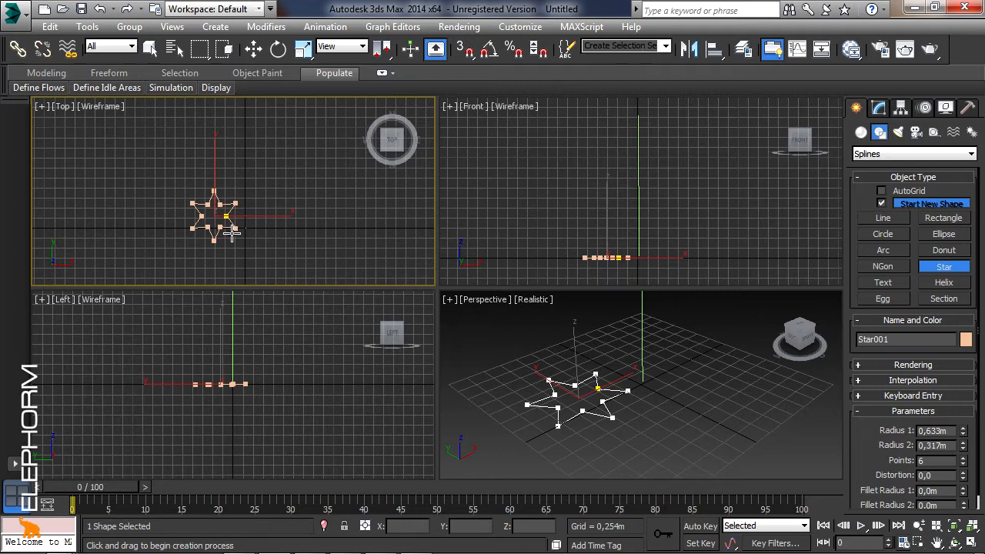
pyautogui.click(229, 229)
# Create a Loft compound object using the vertical line as path and the star as an instanced shape, and maximize the Perspective view
pyautogui.scroll(-3, 675, 384)
pyautogui.moveTo(667, 390); pyautogui.dragTo(675, 362, button='middle')
pyautogui.scroll(-2, 680, 428)
pyautogui.click(253, 50)
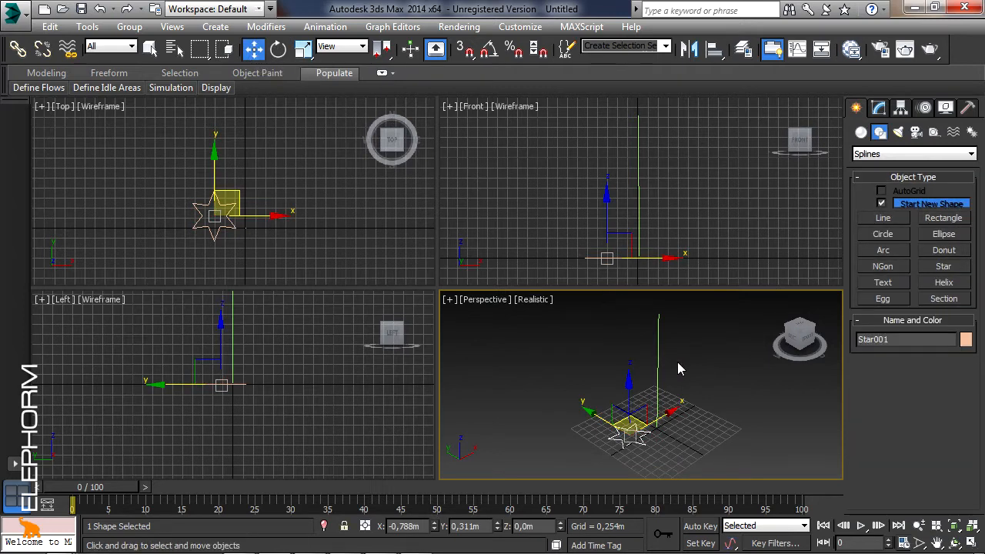
pyautogui.click(658, 338)
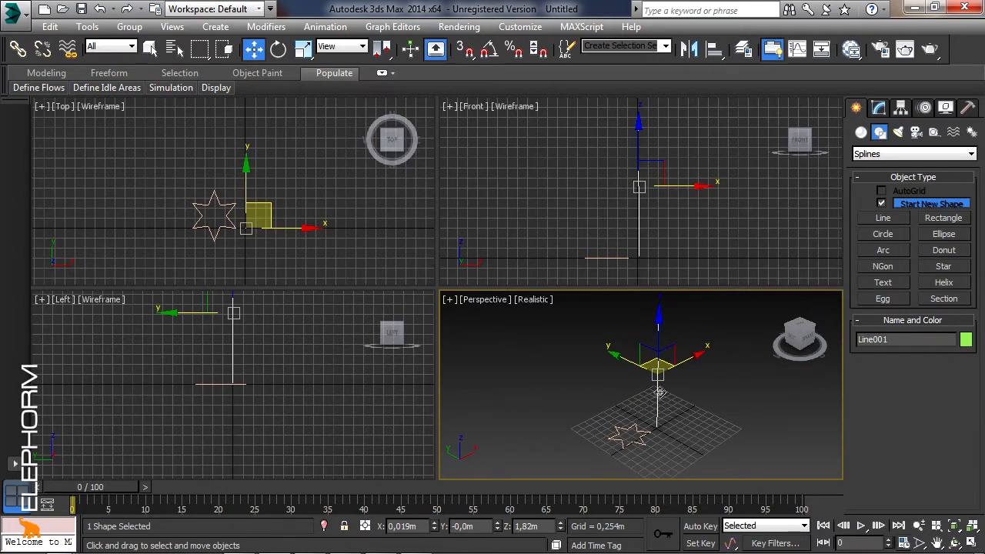
pyautogui.click(638, 433)
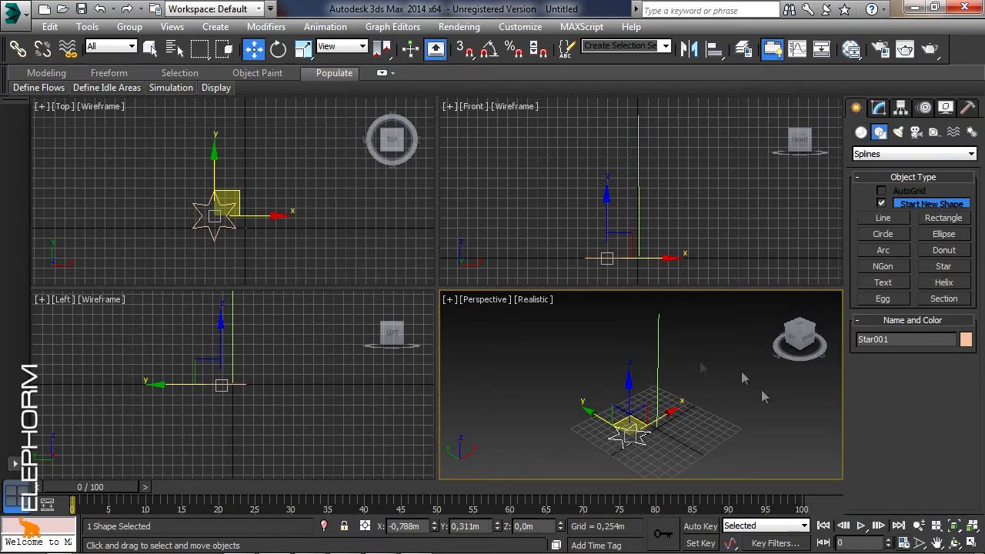
pyautogui.click(659, 358)
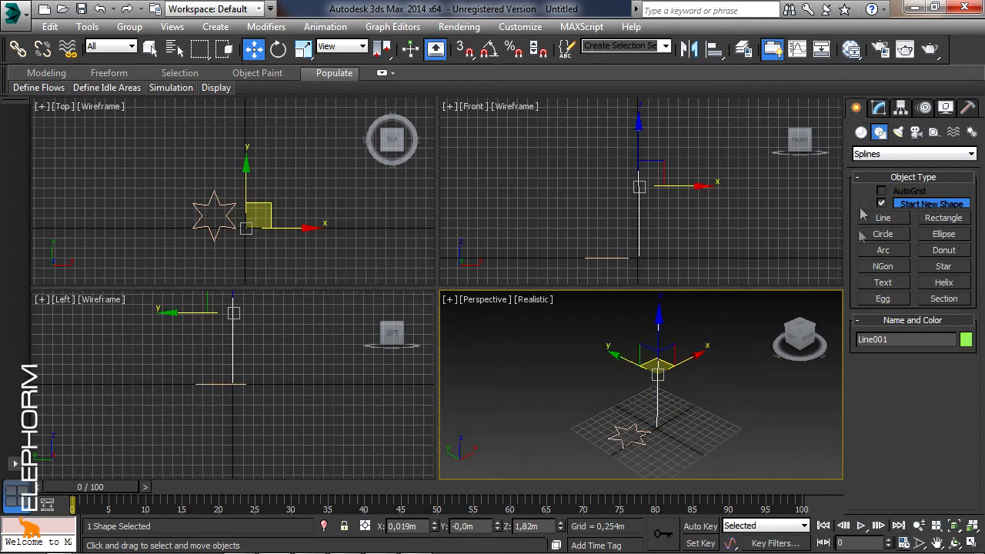
pyautogui.click(861, 133)
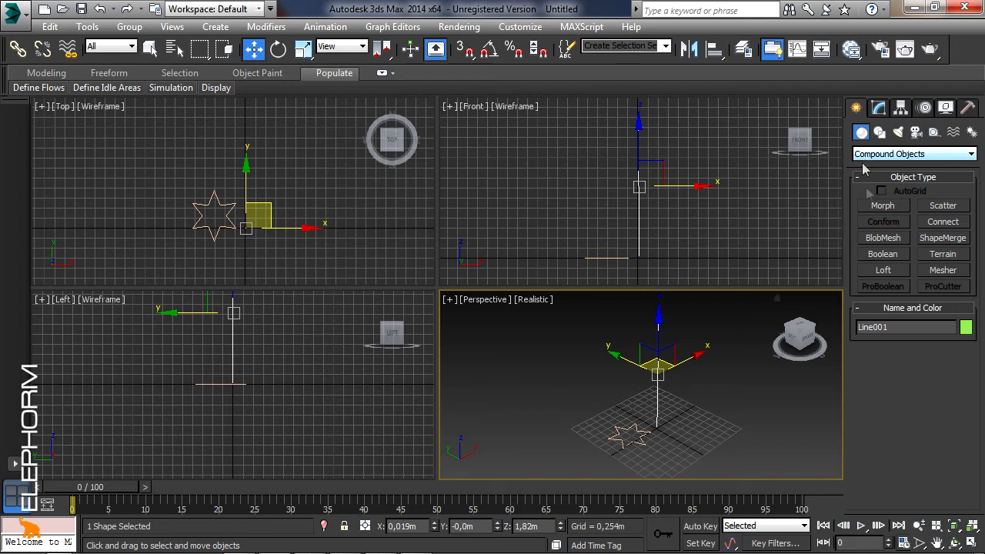
pyautogui.click(872, 273)
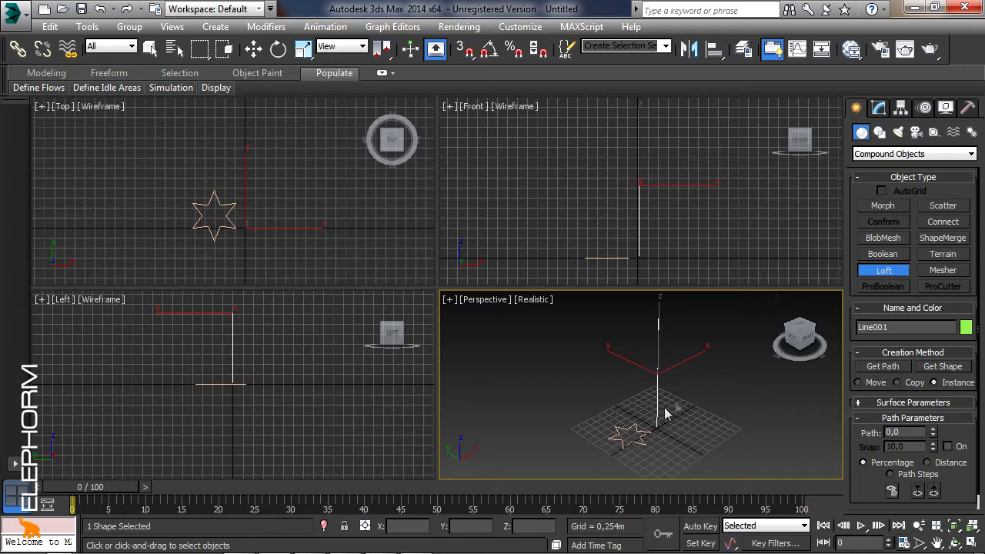
pyautogui.click(949, 367)
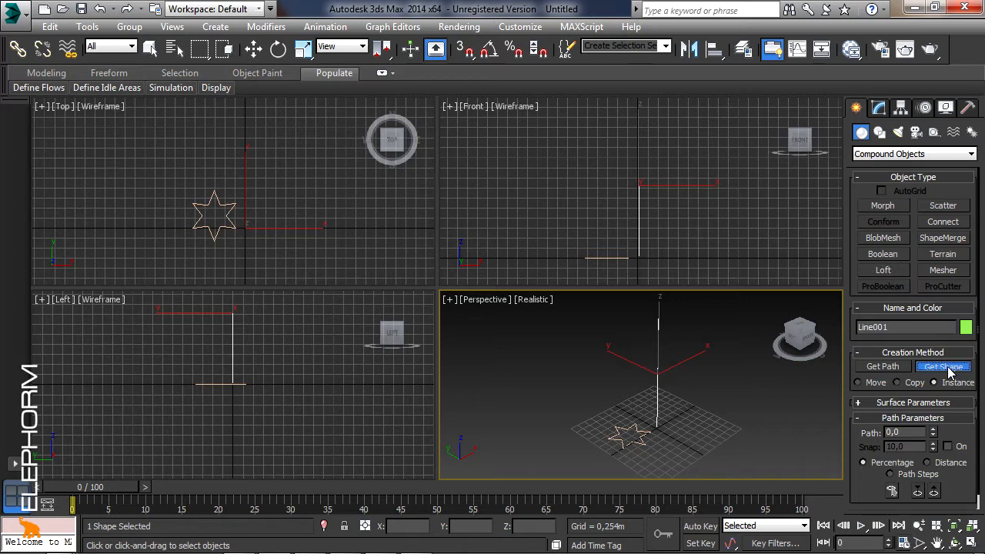
pyautogui.click(641, 432)
pyautogui.moveTo(704, 407); pyautogui.dragTo(707, 417, button='middle')
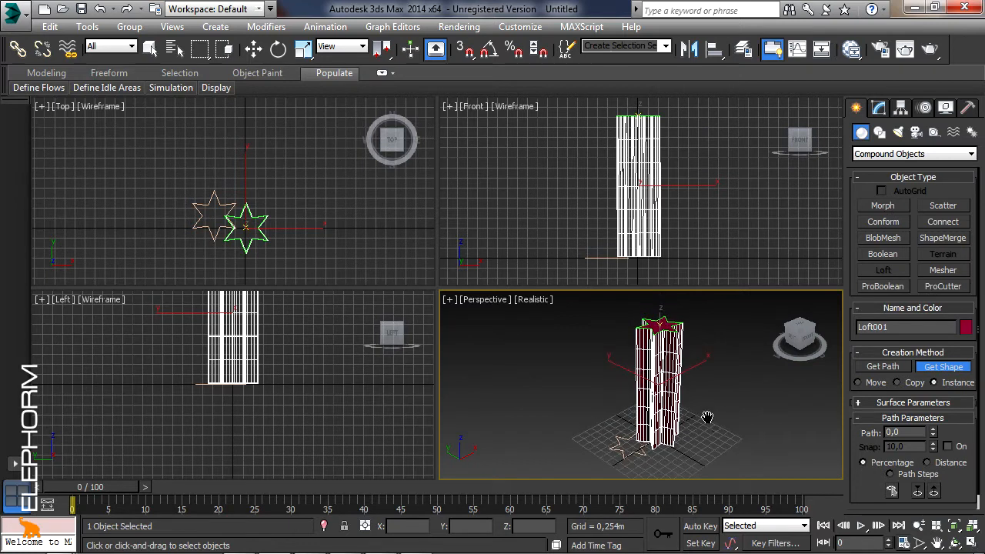
pyautogui.click(972, 543)
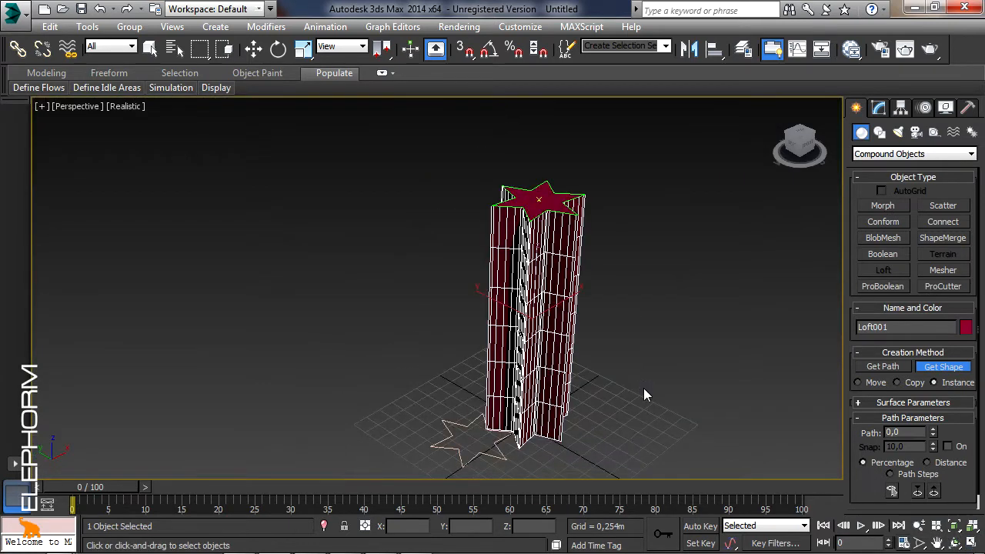
# Set the loft's skin to 16 shape steps and 19 path steps, with Optimize Shapes off
pyautogui.scroll(-1, 955, 373)
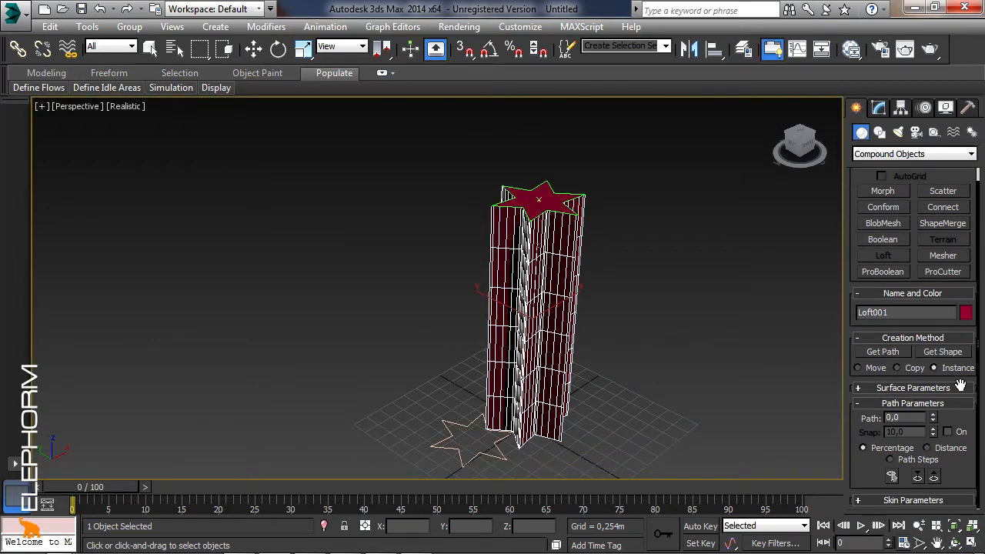
pyautogui.click(935, 389)
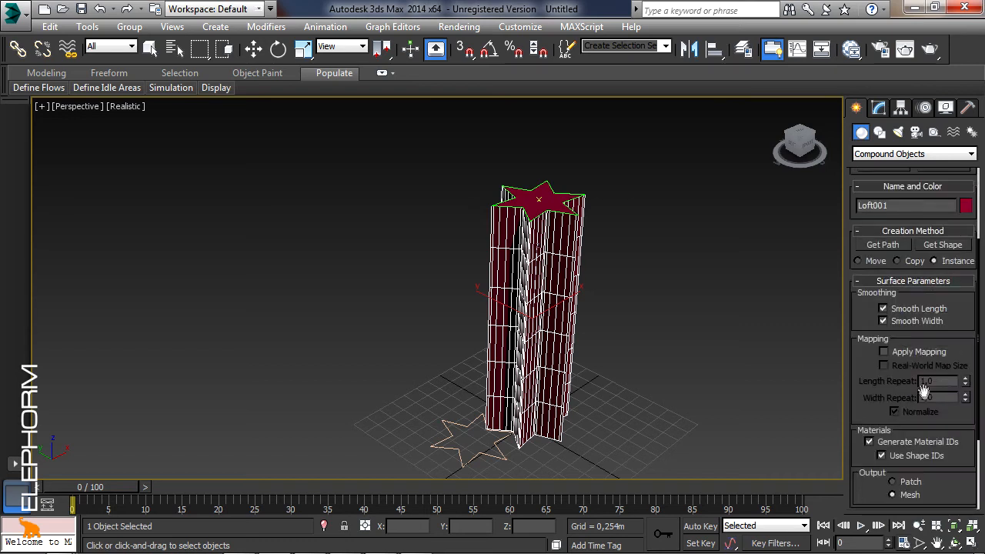
pyautogui.moveTo(949, 336); pyautogui.dragTo(949, 231)
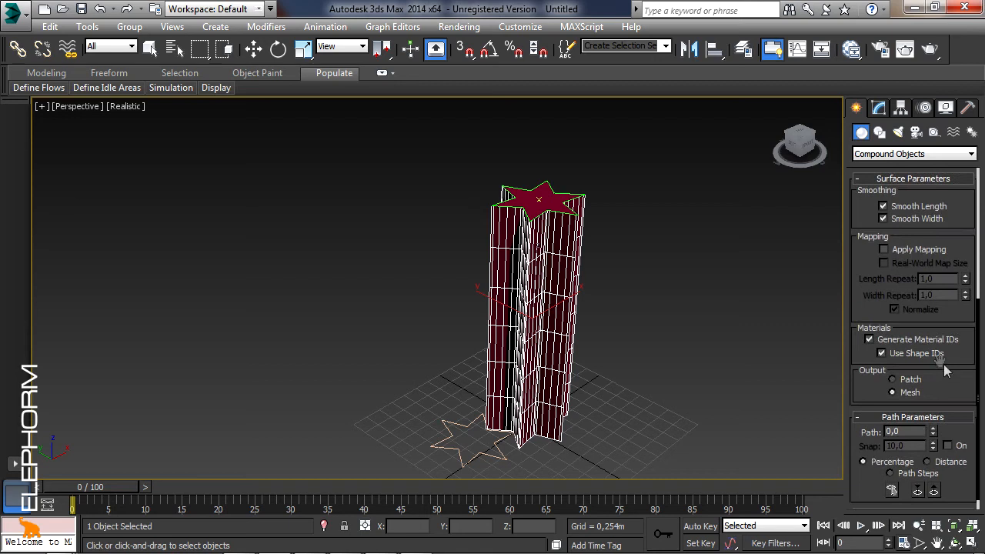
pyautogui.moveTo(954, 368); pyautogui.dragTo(956, 302)
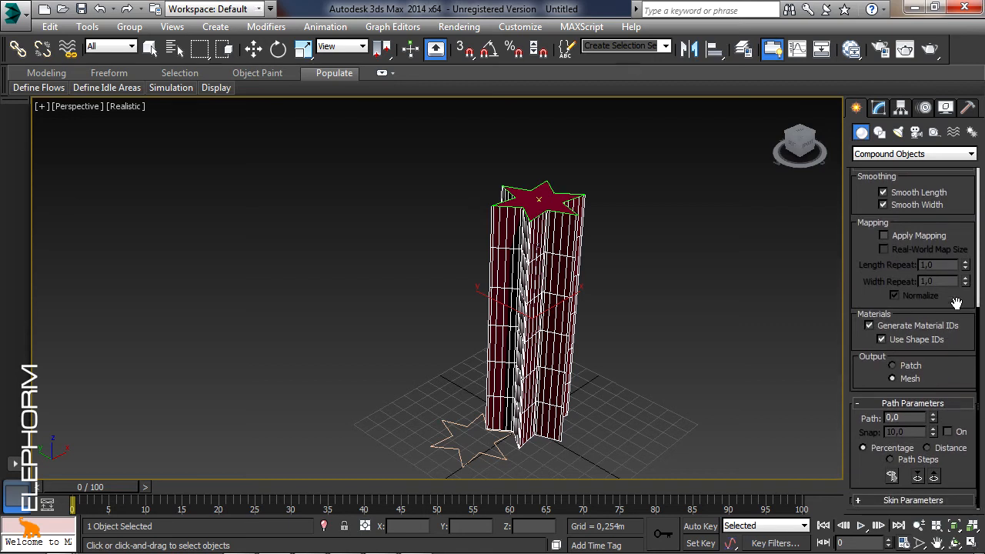
pyautogui.click(917, 501)
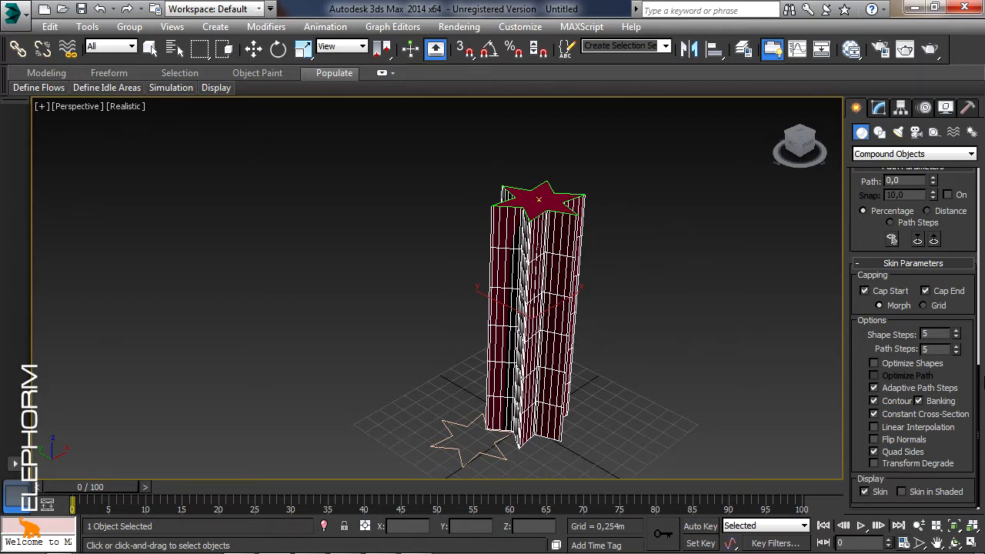
pyautogui.click(911, 364)
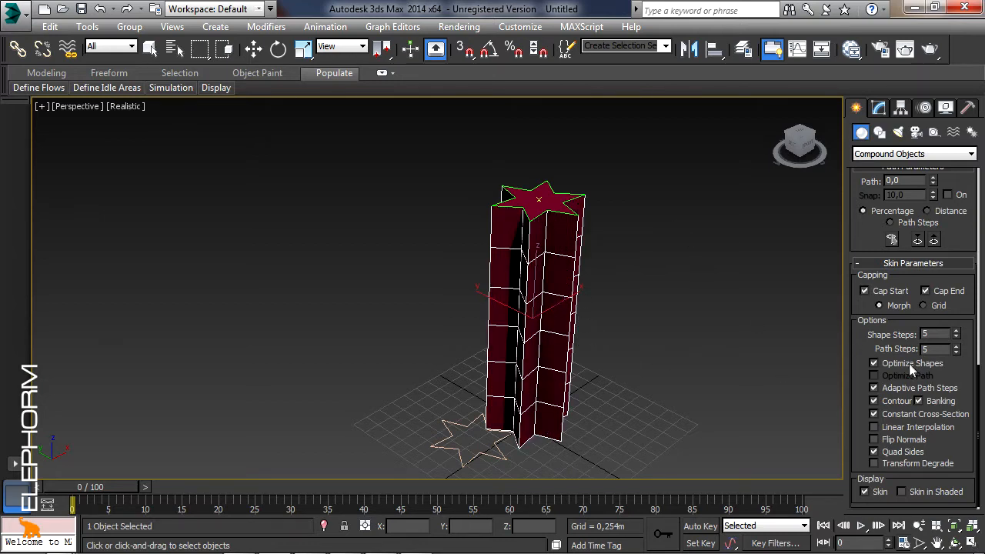
pyautogui.moveTo(957, 336)
pyautogui.mouseDown()
pyautogui.moveTo(962, 319)
pyautogui.moveTo(959, 353)
pyautogui.moveTo(956, 340)
pyautogui.mouseUp()
pyautogui.click(919, 365)
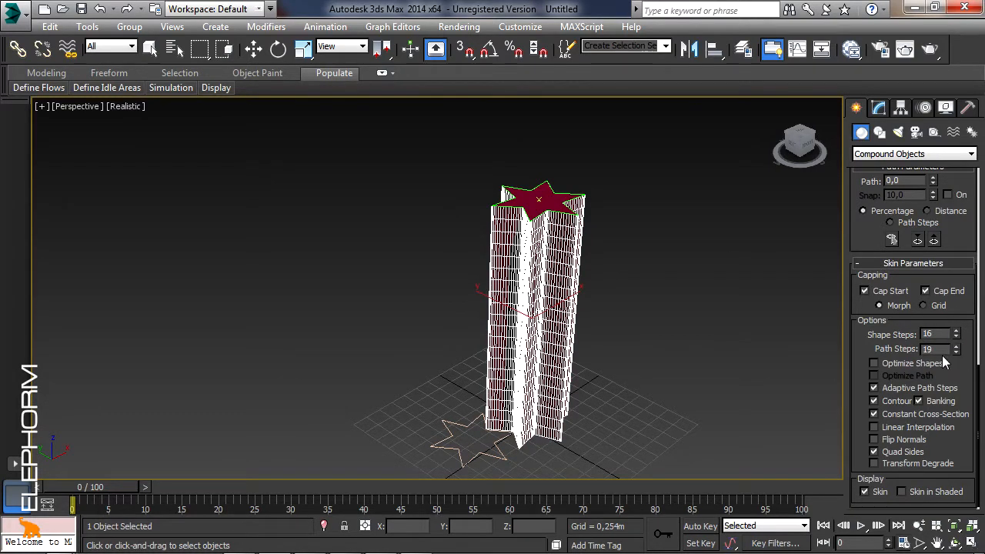
# Move the loft about 1.32 m along the Y axis, away from its path line
pyautogui.press('w')
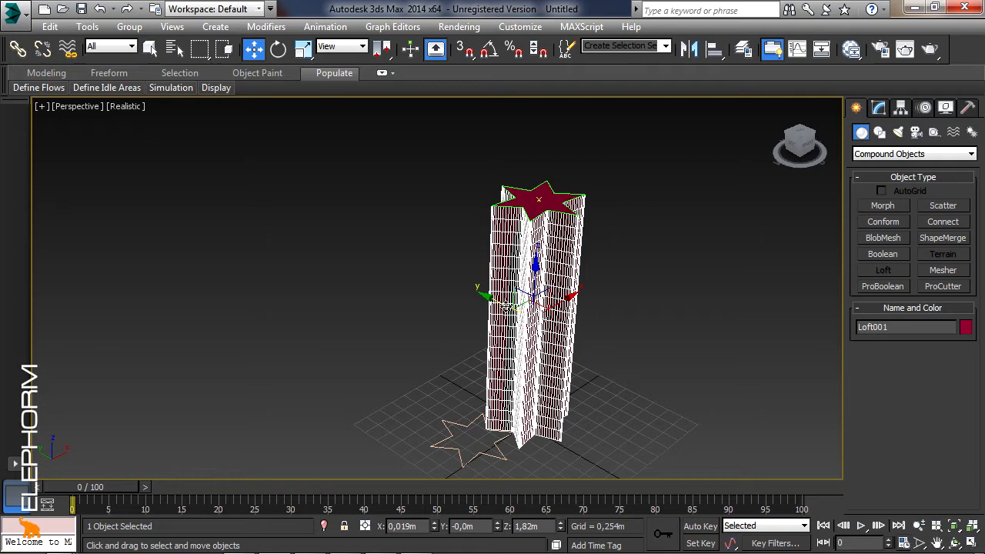
pyautogui.moveTo(508, 305); pyautogui.dragTo(441, 227)
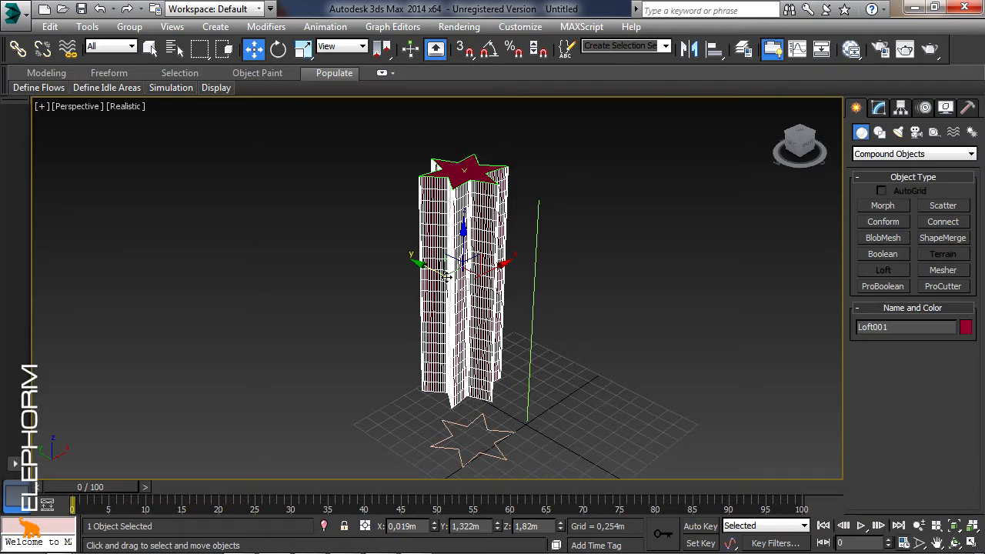
pyautogui.click(533, 304)
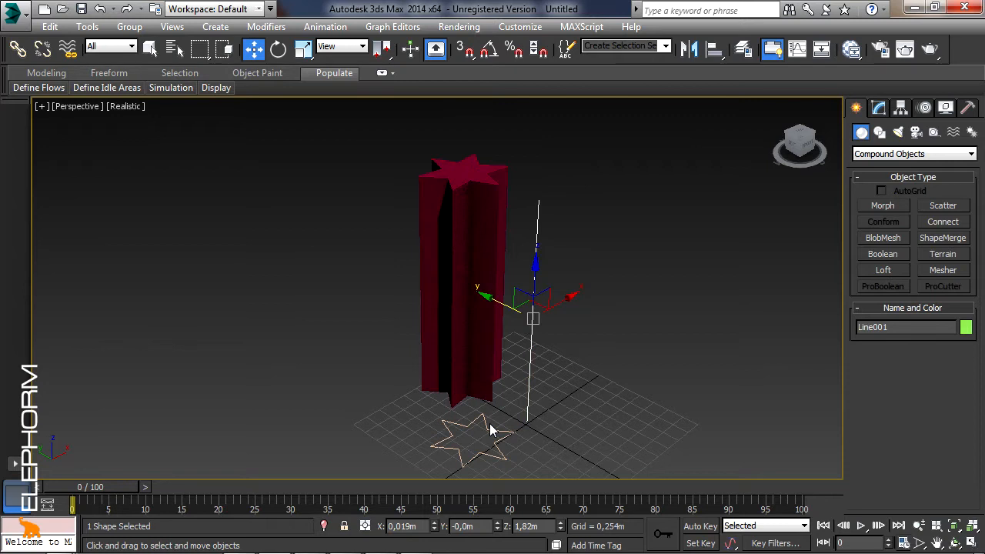
pyautogui.click(488, 425)
# Try moving the top vertex of the path line and undo the move
pyautogui.click(533, 315)
pyautogui.click(878, 108)
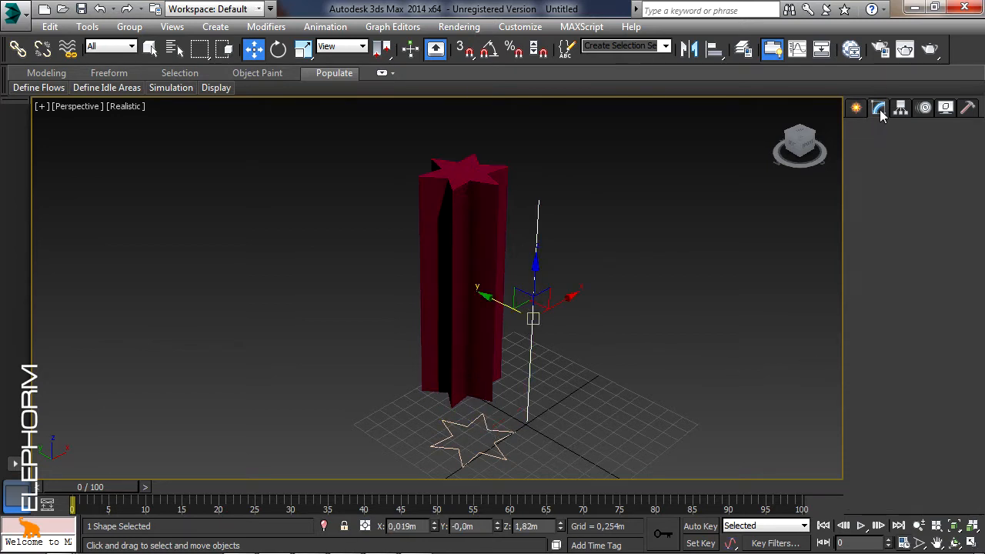
pyautogui.click(861, 170)
pyautogui.click(890, 183)
pyautogui.moveTo(607, 176); pyautogui.dragTo(498, 231)
pyautogui.moveTo(511, 192); pyautogui.dragTo(589, 232)
pyautogui.hotkey('ctrl', 'z')
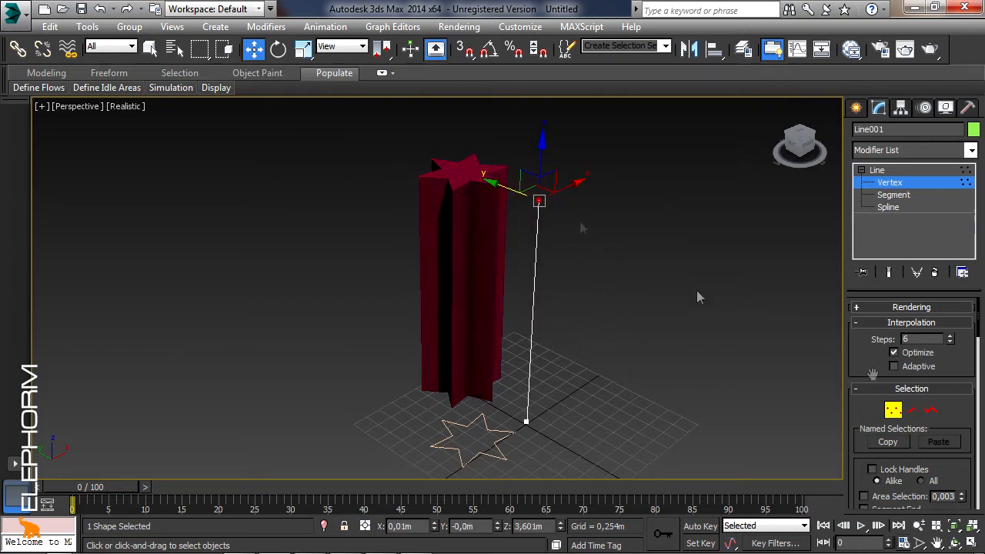
pyautogui.click(893, 411)
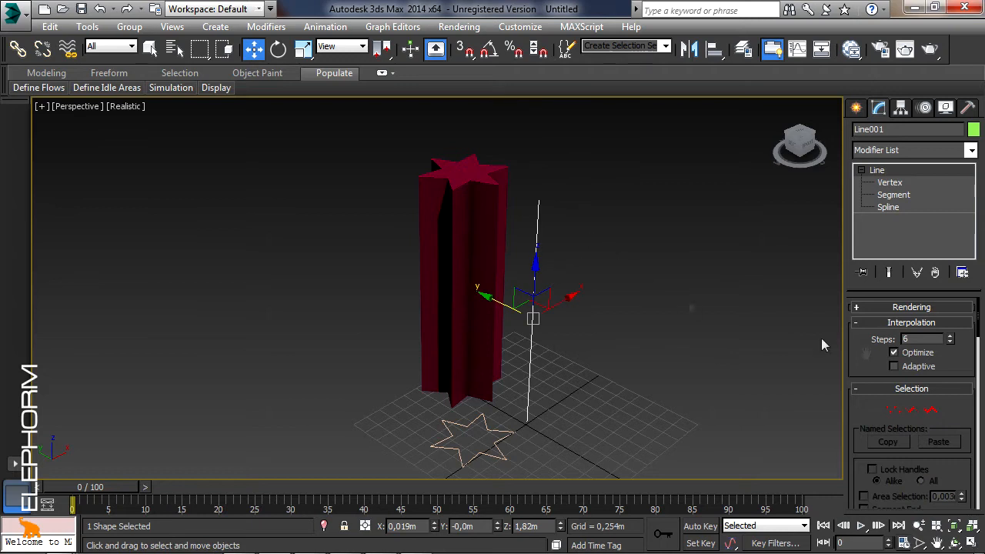
# Insert three vertices along the path line, offset to alternate sides, so the loft follows a zigzag
pyautogui.click(890, 182)
pyautogui.moveTo(956, 424); pyautogui.dragTo(945, 193)
pyautogui.moveTo(959, 441); pyautogui.dragTo(970, 181)
pyautogui.click(943, 399)
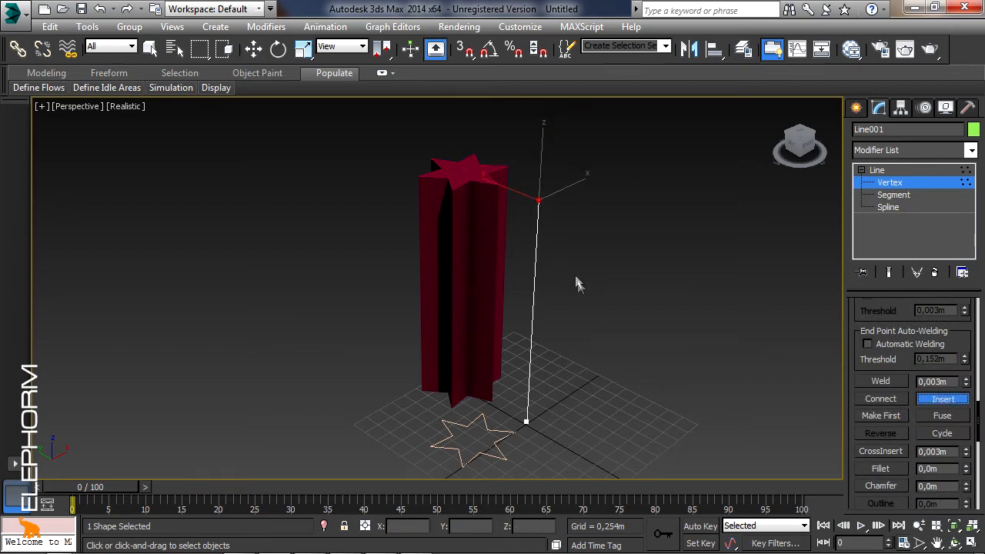
pyautogui.click(538, 249)
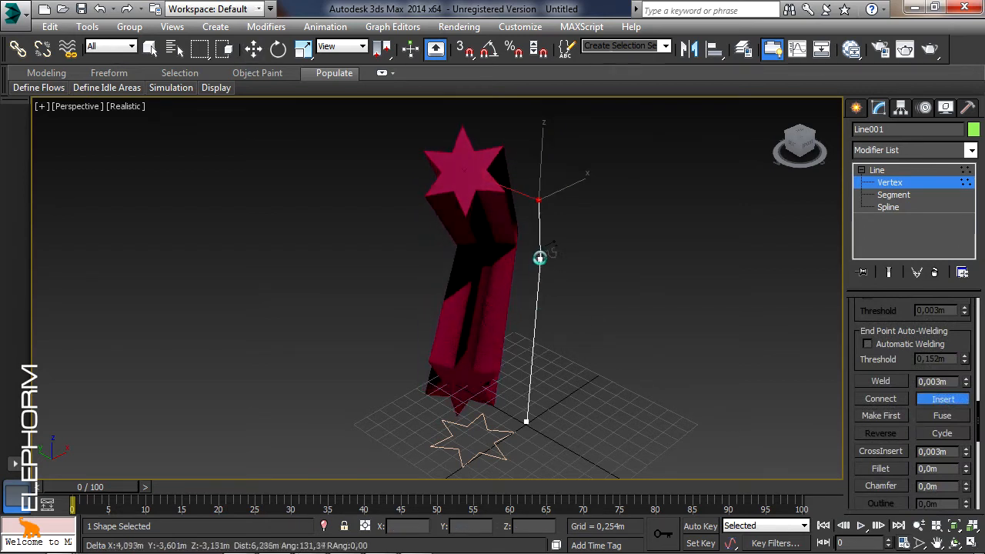
pyautogui.click(549, 261)
pyautogui.click(522, 335)
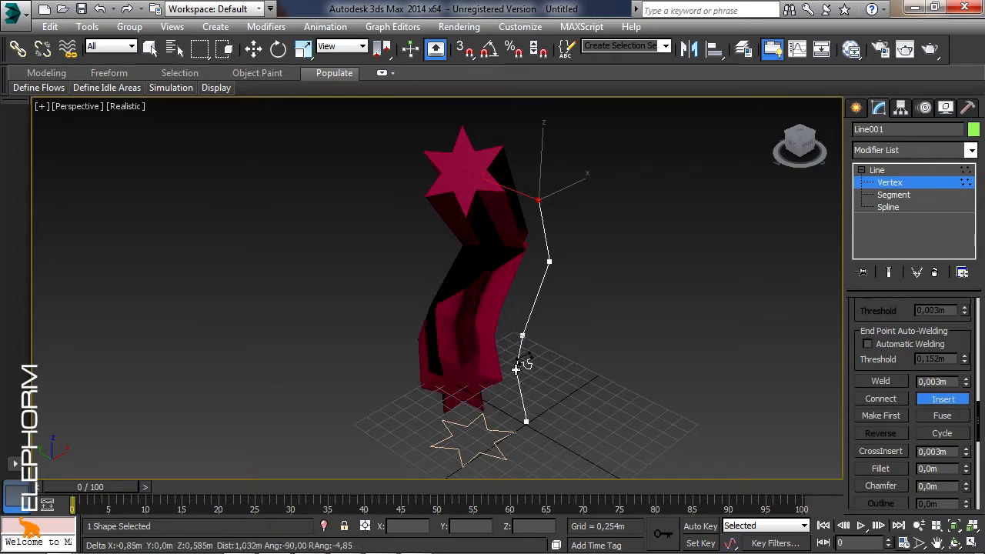
pyautogui.click(547, 385)
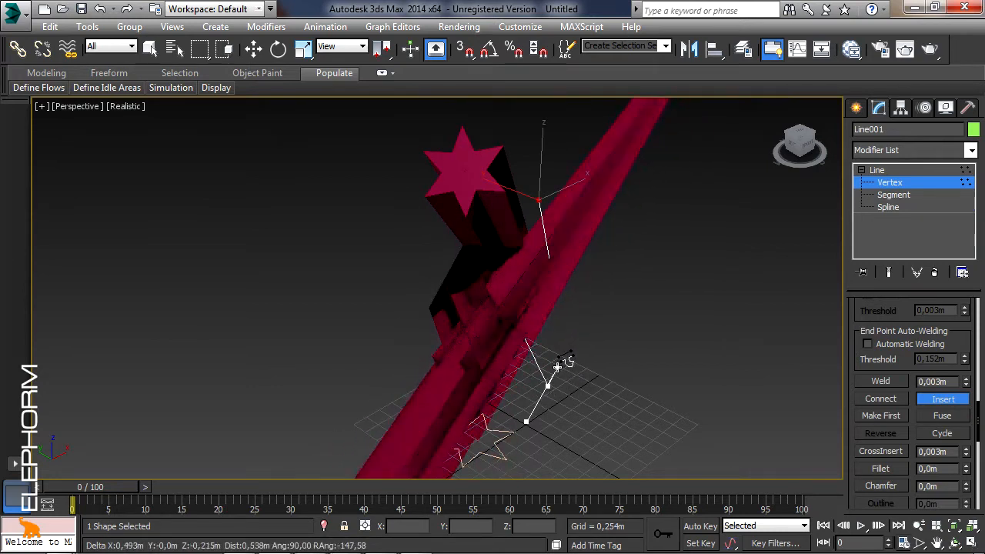
pyautogui.rightClick(596, 416)
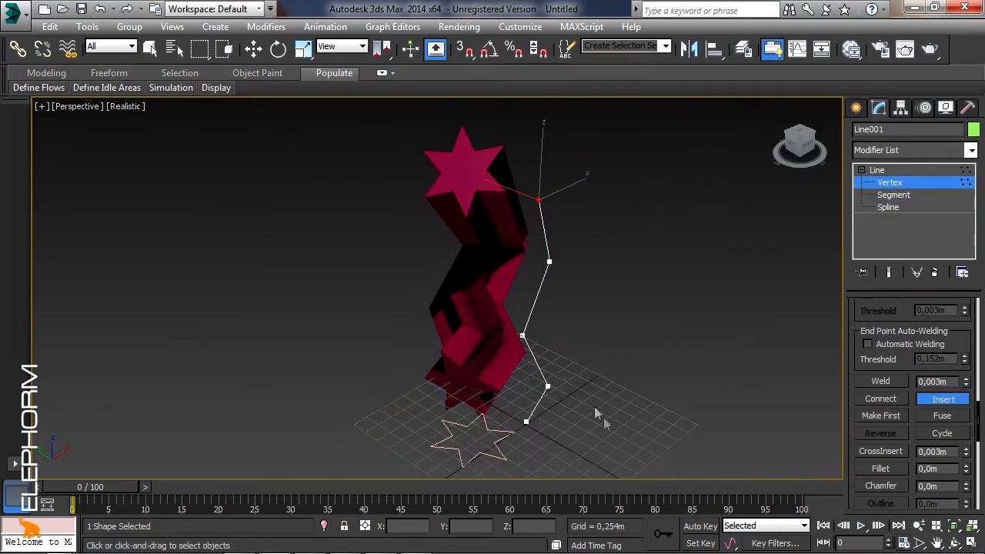
pyautogui.click(954, 545)
pyautogui.moveTo(406, 309); pyautogui.dragTo(462, 339)
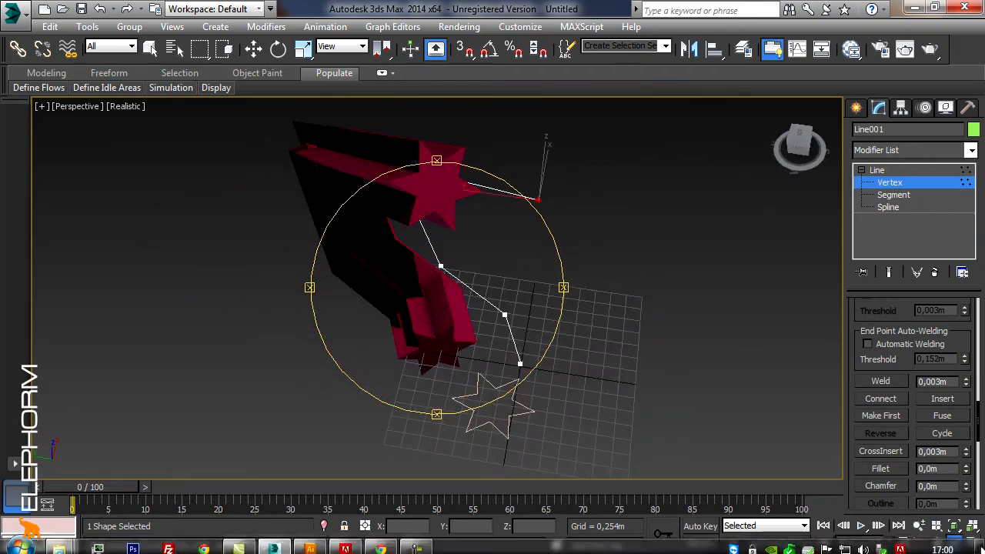
# Reposition the line's inserted vertices in the Front view so the path climbs above its base in a shallow zigzag
pyautogui.click(971, 543)
pyautogui.scroll(-3, 461, 269)
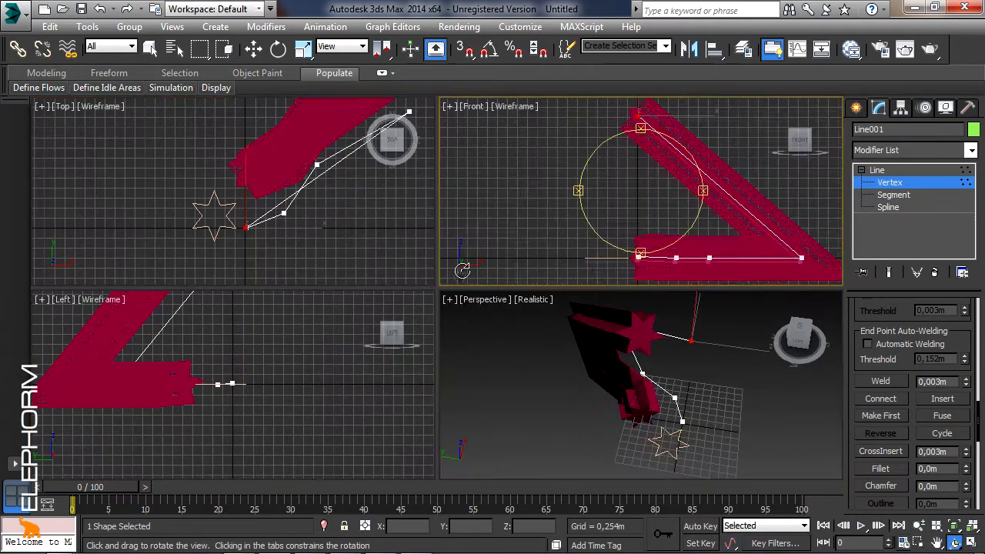
pyautogui.moveTo(358, 220); pyautogui.dragTo(358, 257, button='middle')
pyautogui.scroll(-4, 354, 250)
pyautogui.scroll(1, 320, 207)
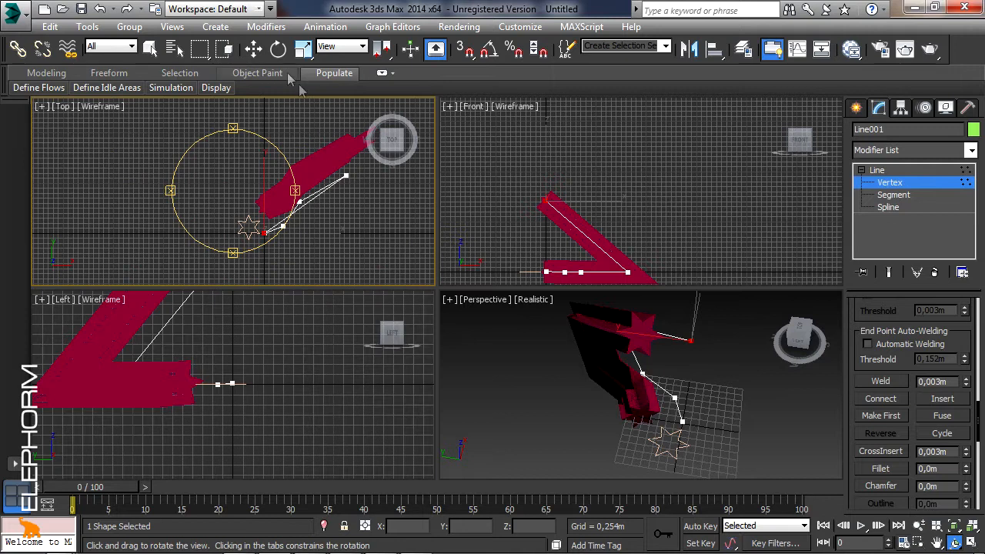
pyautogui.click(253, 48)
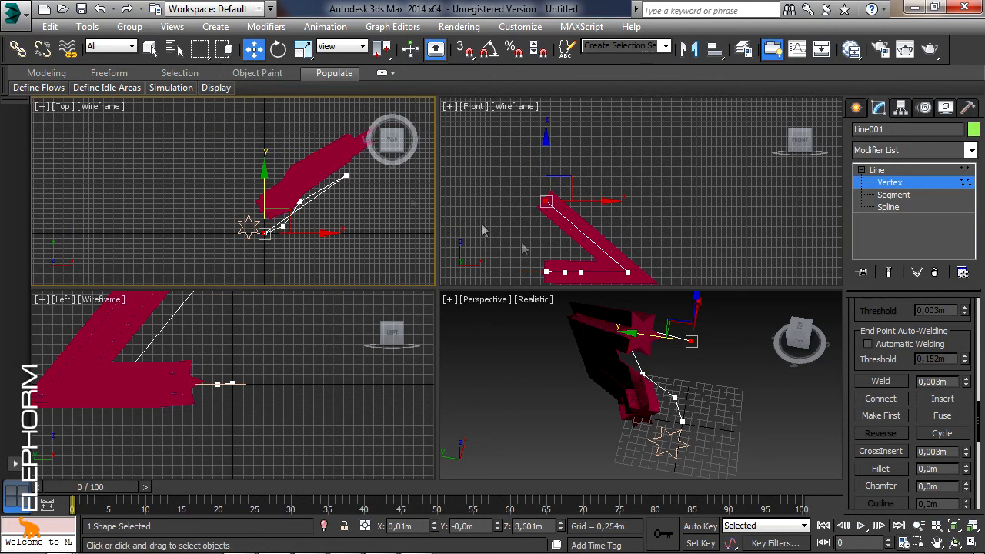
pyautogui.click(629, 272)
pyautogui.moveTo(656, 260); pyautogui.dragTo(562, 235)
pyautogui.click(954, 543)
pyautogui.moveTo(658, 377); pyautogui.dragTo(656, 307)
# Bring the line's three middle vertices close to the vertical axis in the Left view, keeping only slight offsets
pyautogui.moveTo(208, 382); pyautogui.dragTo(305, 450, button='middle')
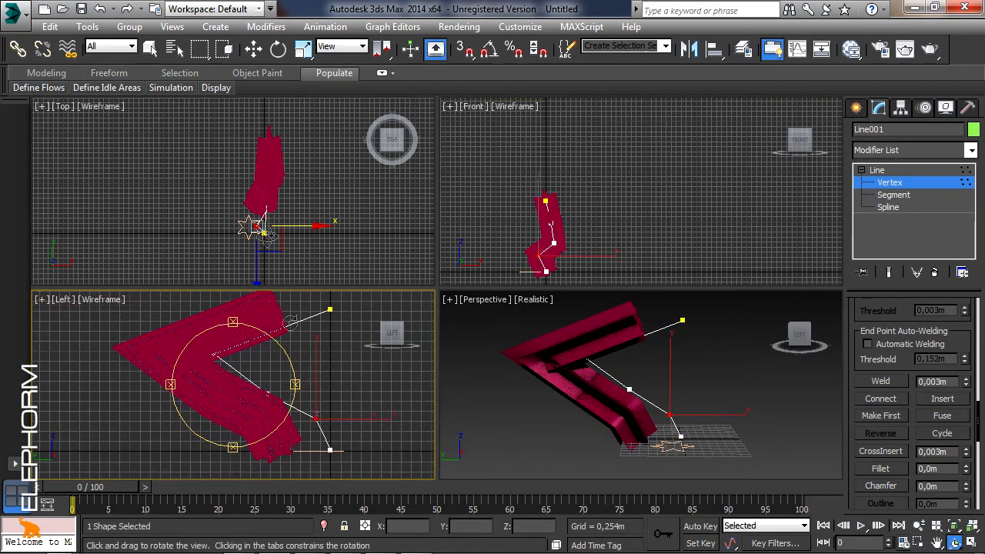
pyautogui.click(253, 48)
pyautogui.click(215, 354)
pyautogui.moveTo(256, 353); pyautogui.dragTo(352, 354)
pyautogui.click(265, 394)
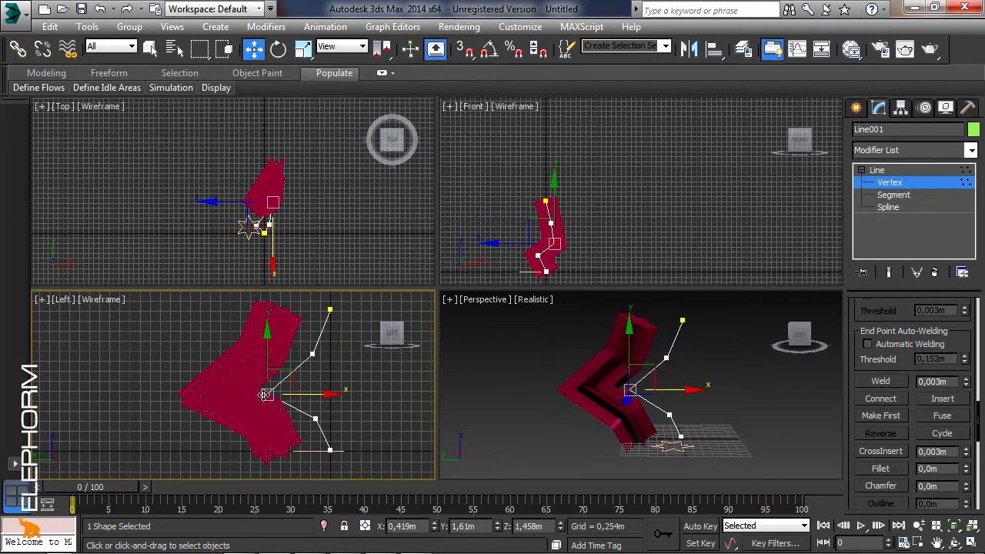
pyautogui.moveTo(303, 396); pyautogui.dragTo(359, 354)
pyautogui.click(317, 420)
pyautogui.click(302, 394)
pyautogui.scroll(6, 700, 409)
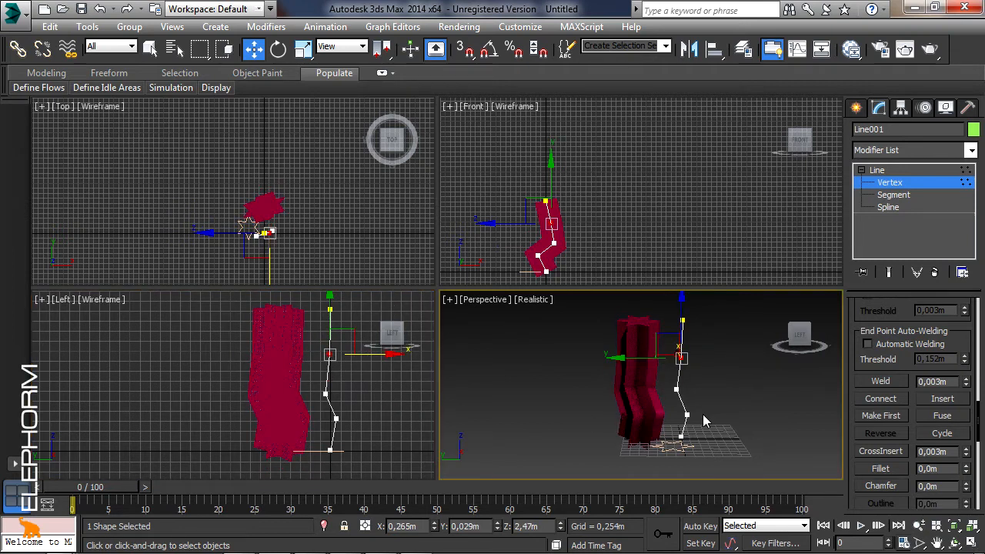
# Convert the path line's three middle vertices to Smooth and leave vertex editing
pyautogui.scroll(-3, 700, 410)
pyautogui.moveTo(693, 420); pyautogui.dragTo(654, 318)
pyautogui.rightClick(664, 326)
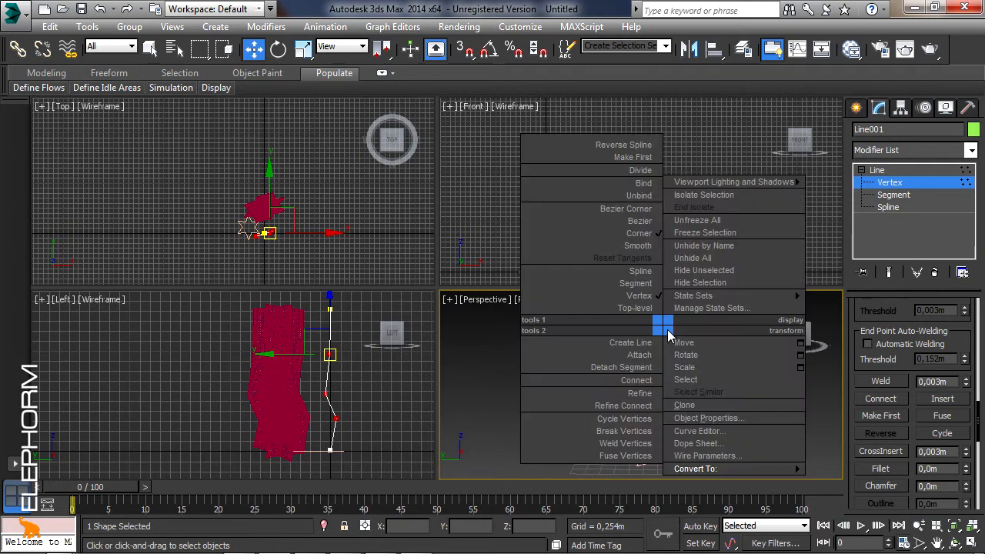
pyautogui.click(637, 245)
pyautogui.click(955, 544)
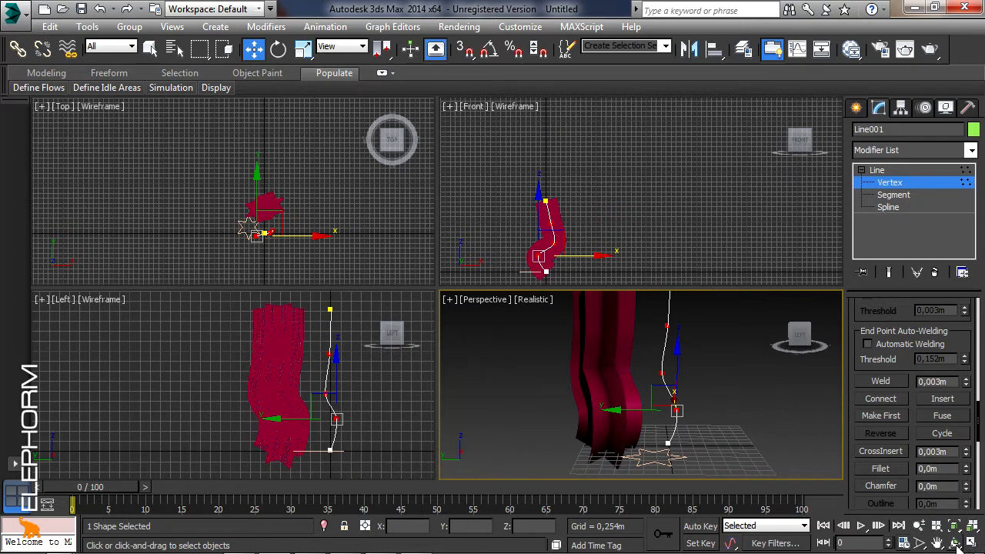
pyautogui.moveTo(670, 404); pyautogui.dragTo(619, 397)
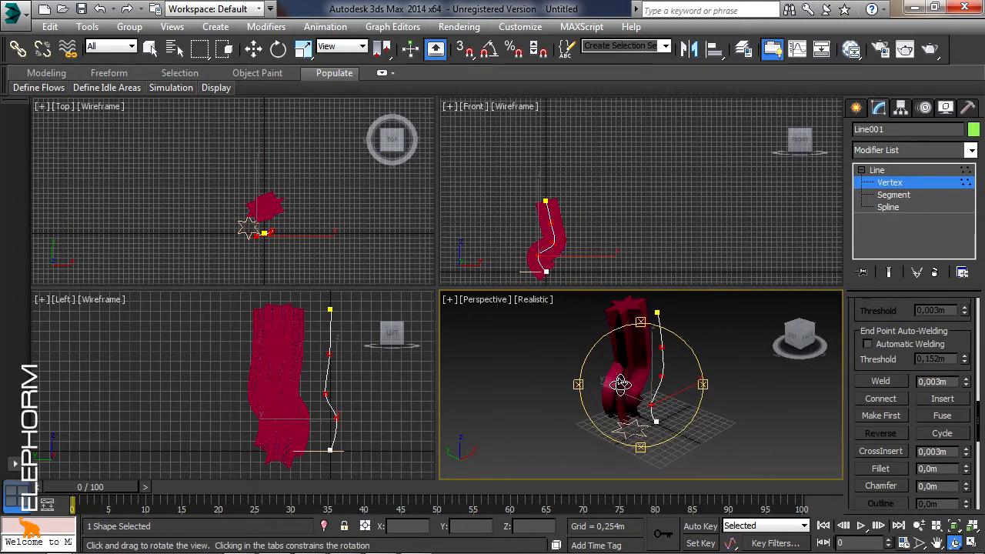
pyautogui.click(902, 173)
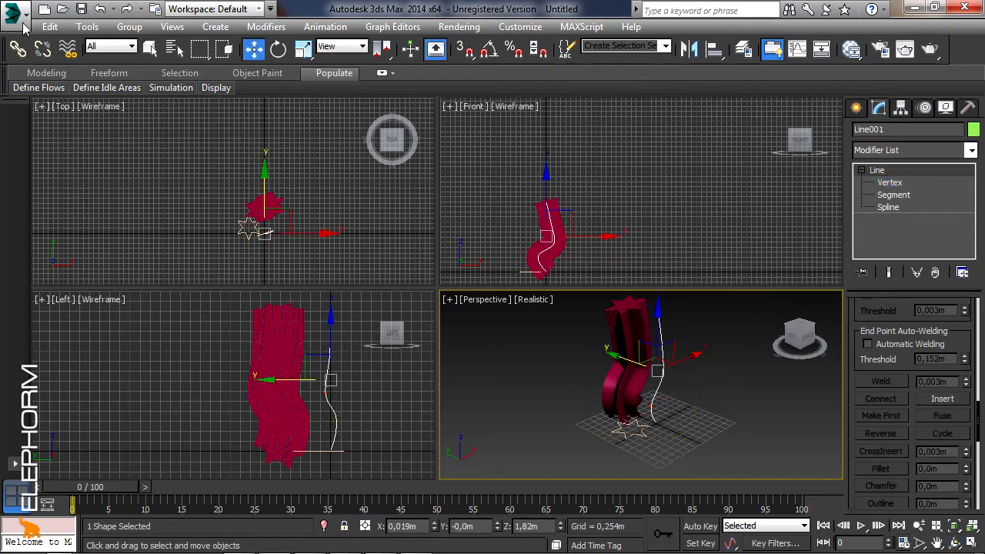
# Reset the scene without saving the current one
pyautogui.click(24, 27)
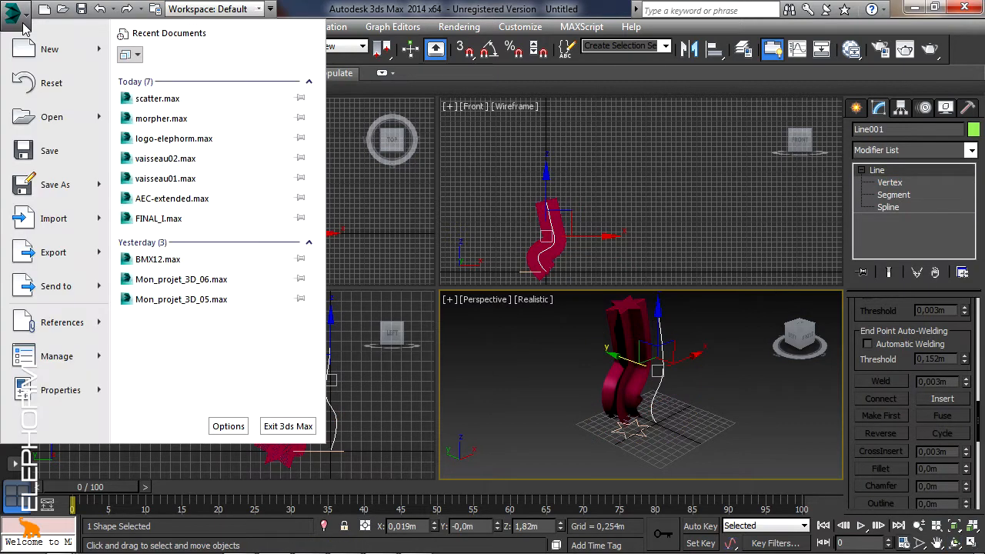
pyautogui.click(51, 84)
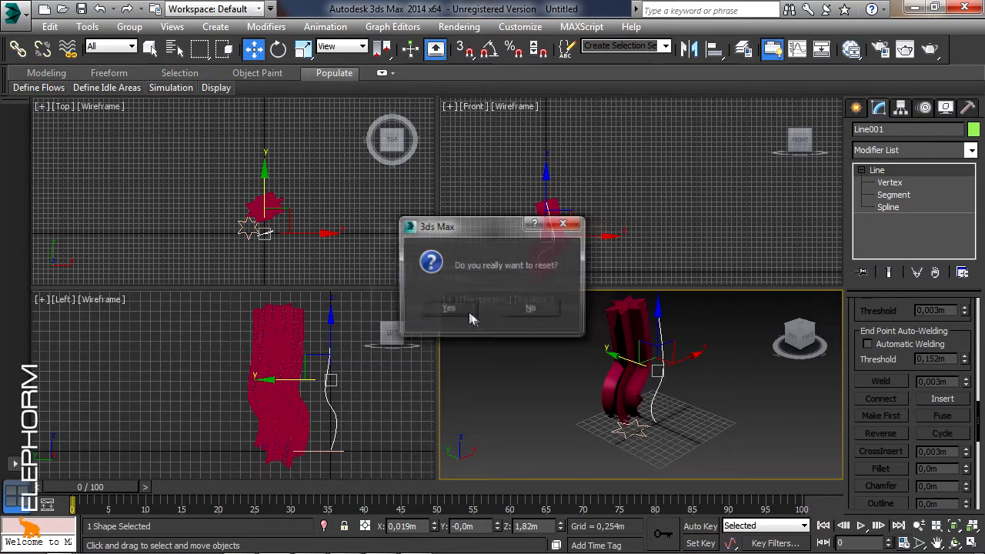
pyautogui.click(468, 312)
pyautogui.click(452, 314)
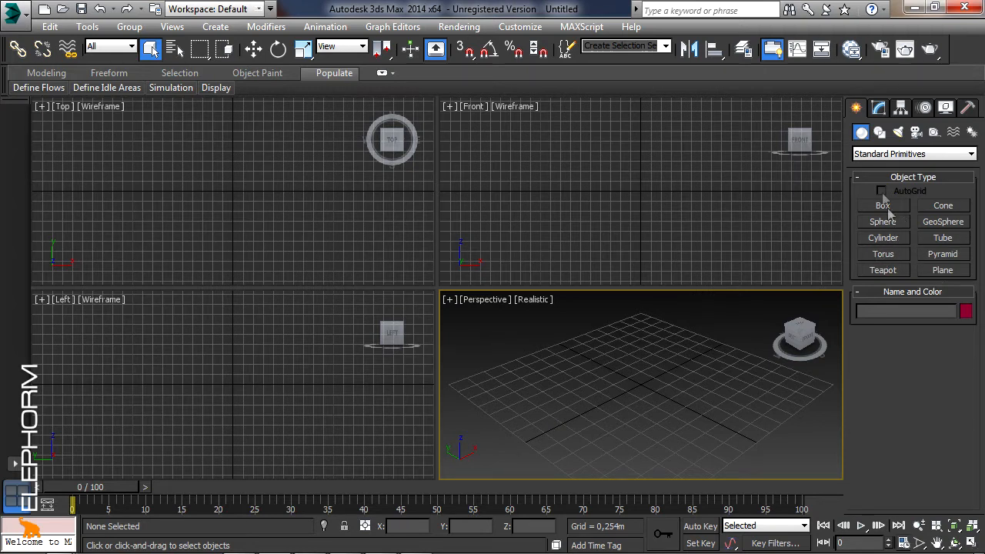
# Start a spline Line and turn on 3D snapping with Grid Points enabled as a snap target
pyautogui.click(878, 133)
pyautogui.click(885, 219)
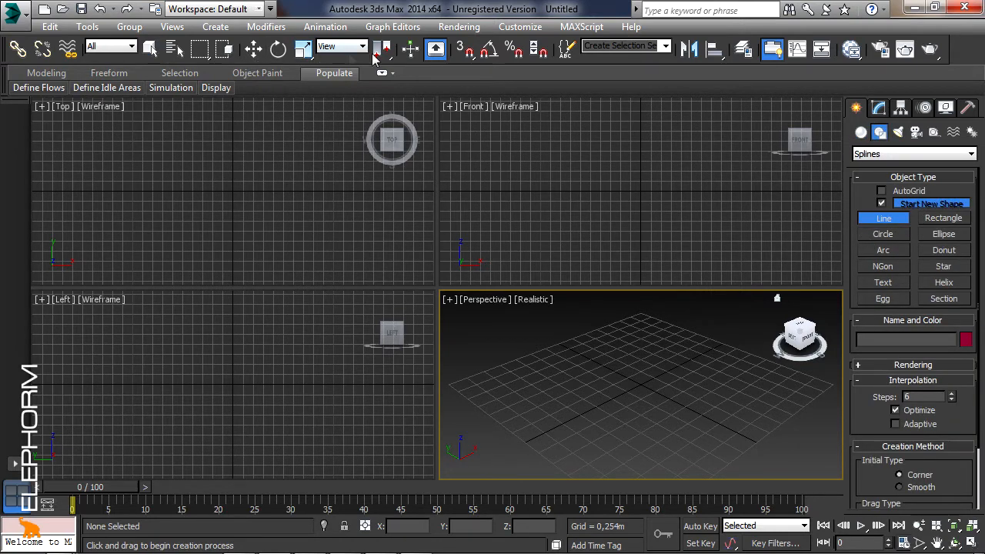
pyautogui.click(463, 50)
pyautogui.rightClick(465, 51)
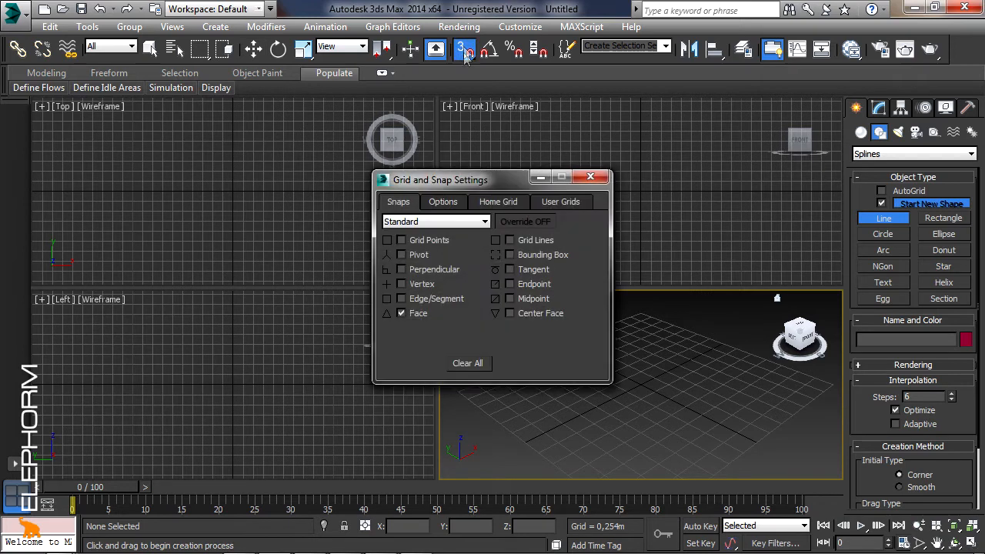
pyautogui.moveTo(467, 174); pyautogui.dragTo(565, 61)
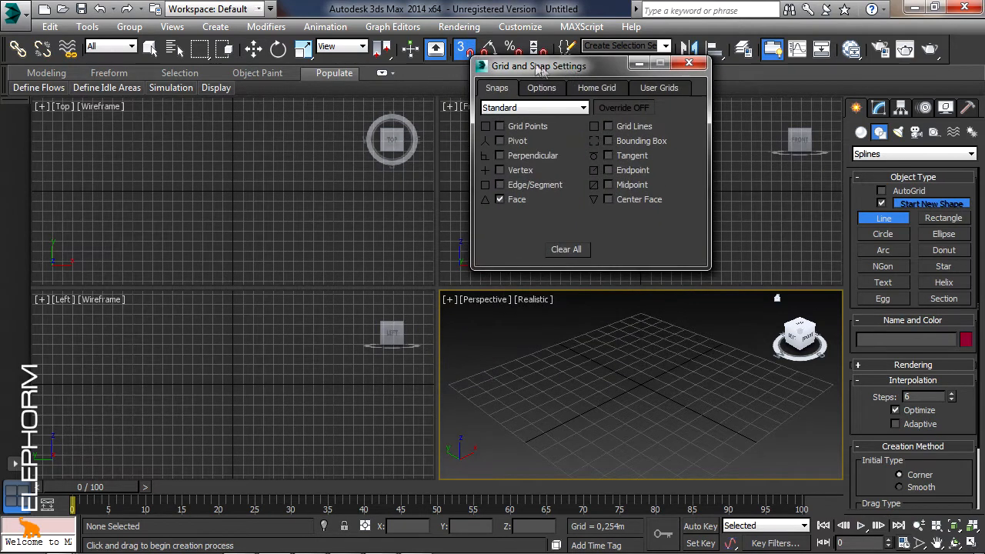
pyautogui.click(501, 126)
pyautogui.click(689, 62)
# Draw a straight vertical line upward from the origin in the Front view, snapped to the grid
pyautogui.middleClick(263, 170)
pyautogui.moveTo(655, 184)
pyautogui.mouseDown(button='middle')
pyautogui.moveTo(634, 216)
pyautogui.moveTo(651, 254)
pyautogui.mouseUp(button='middle')
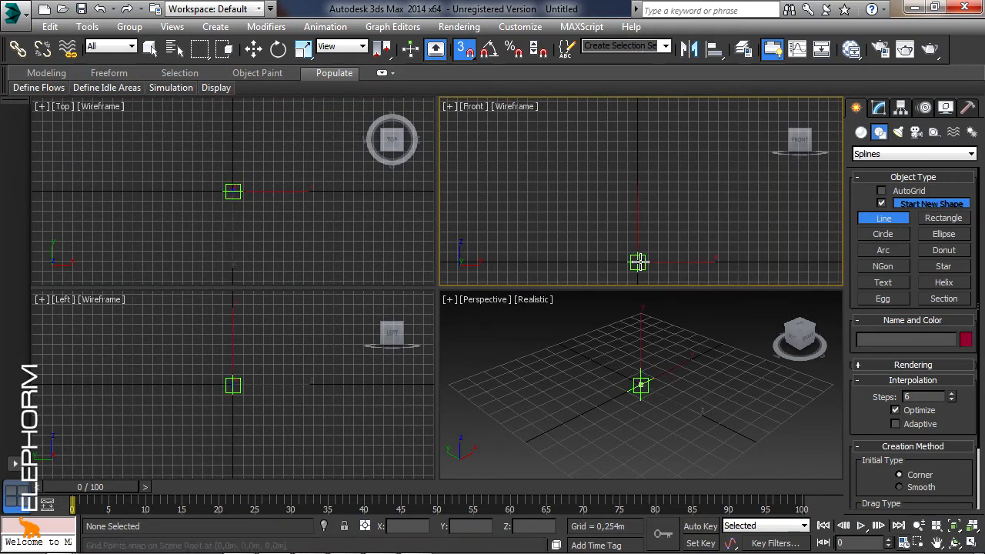
pyautogui.click(638, 262)
pyautogui.click(638, 113)
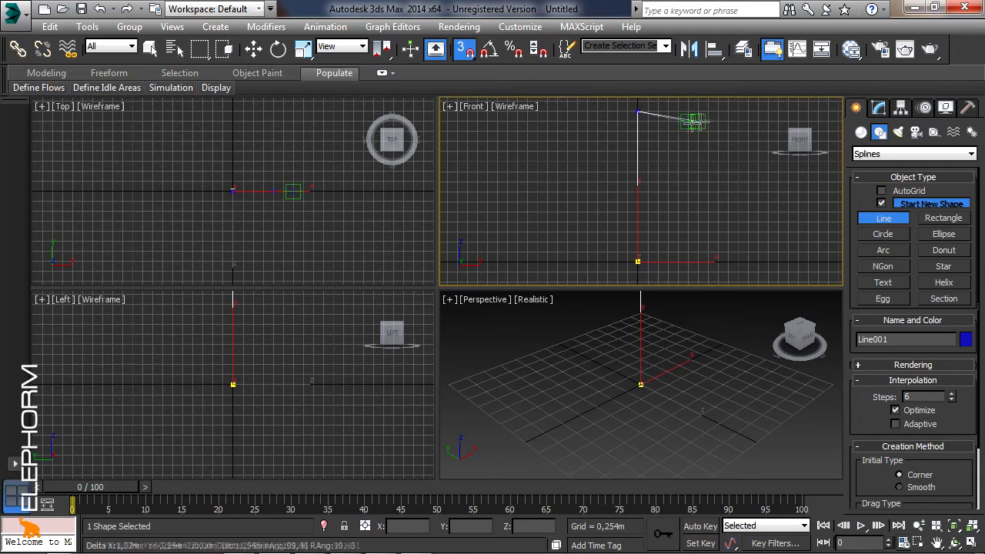
pyautogui.rightClick(656, 121)
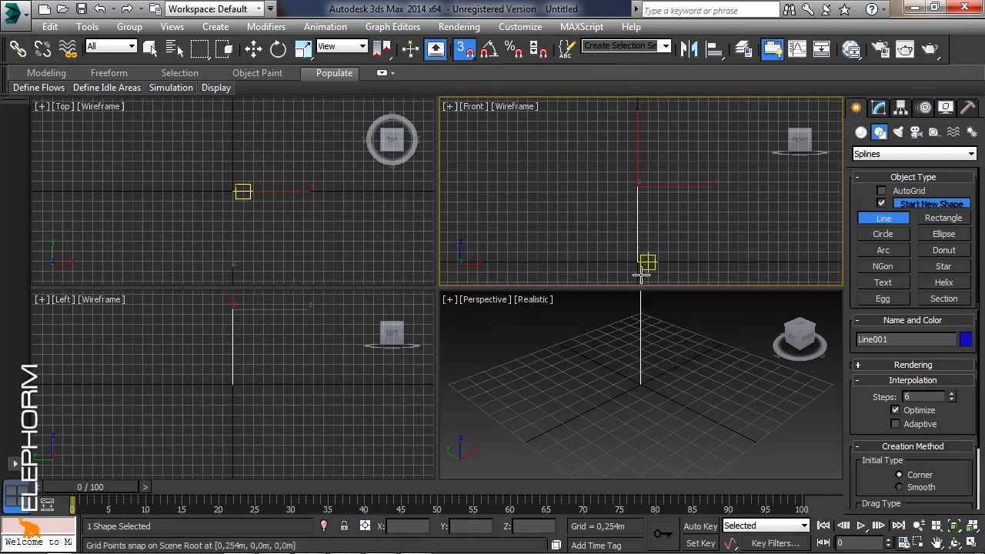
# Draw a circle with a radius of about 0.359 m in the Top view, centred at about X -1.27 m
pyautogui.click(884, 234)
pyautogui.click(192, 190)
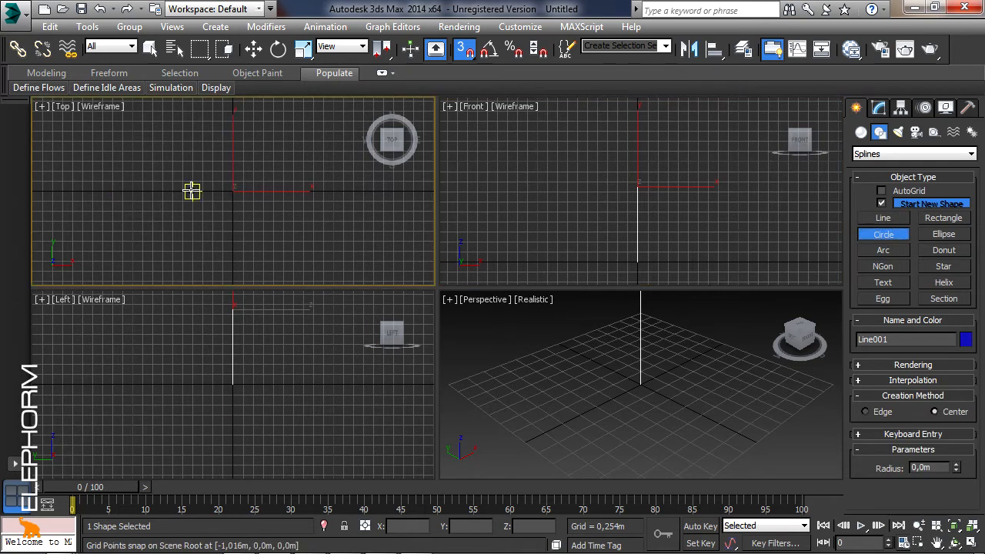
pyautogui.moveTo(182, 192); pyautogui.dragTo(193, 182)
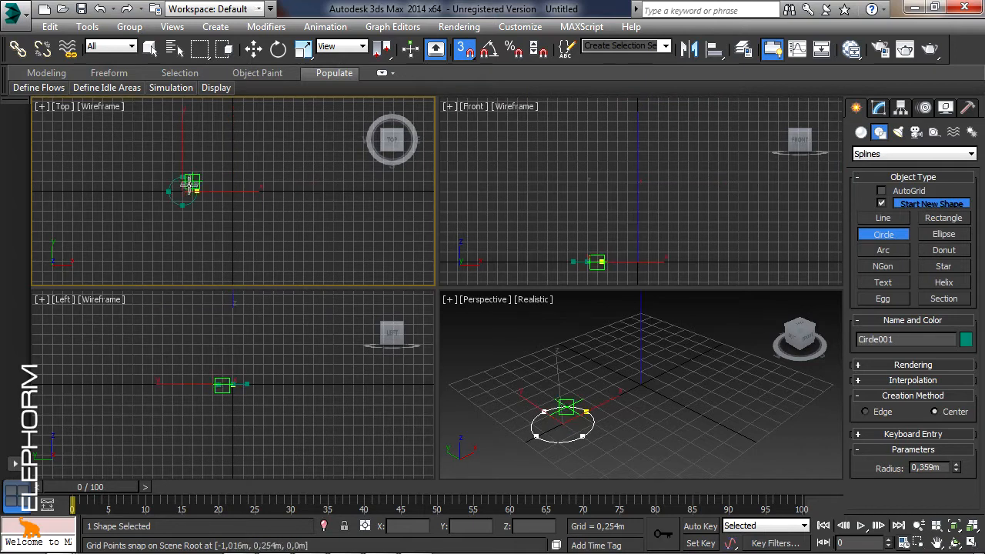
# Create a Loft compound object from the vertical line, using the circle as its shape
pyautogui.click(254, 48)
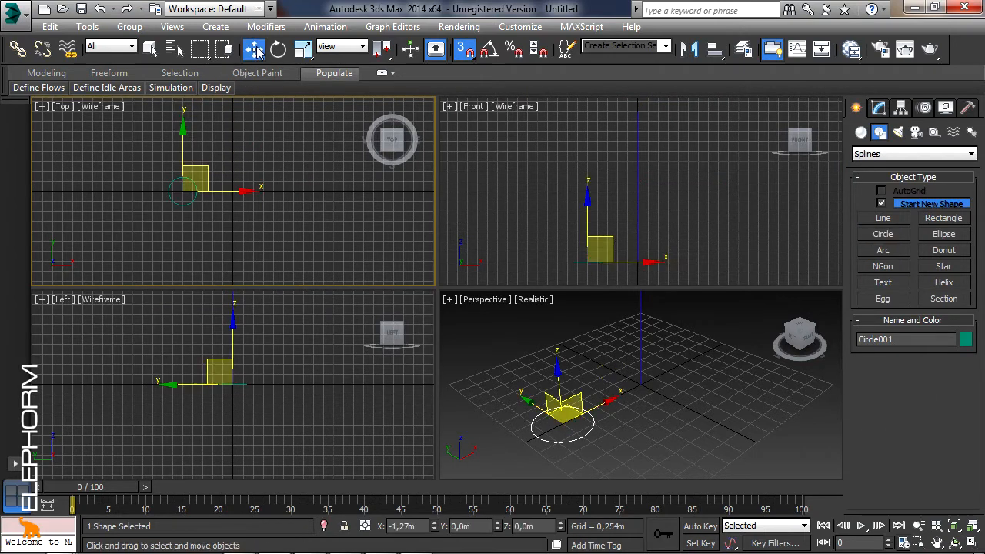
pyautogui.click(637, 165)
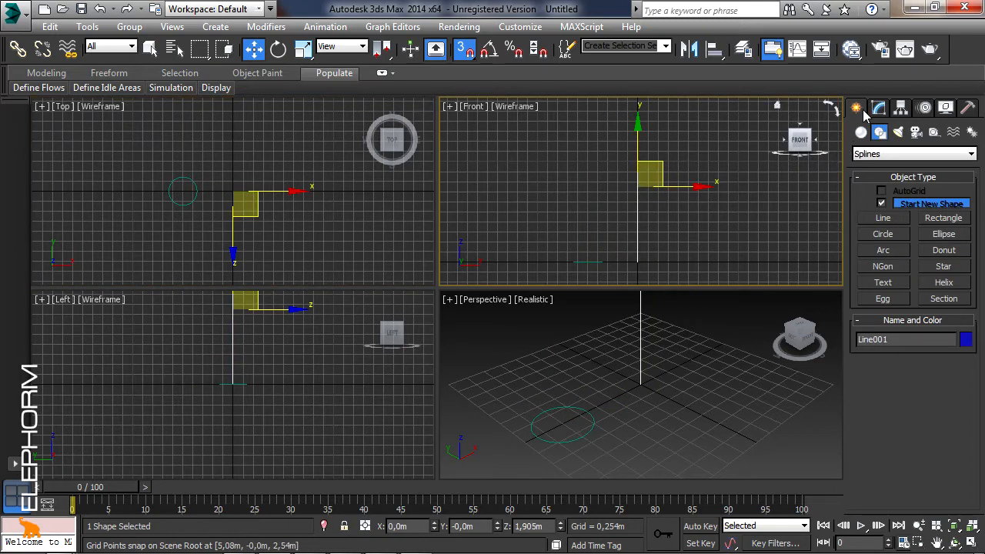
pyautogui.click(861, 132)
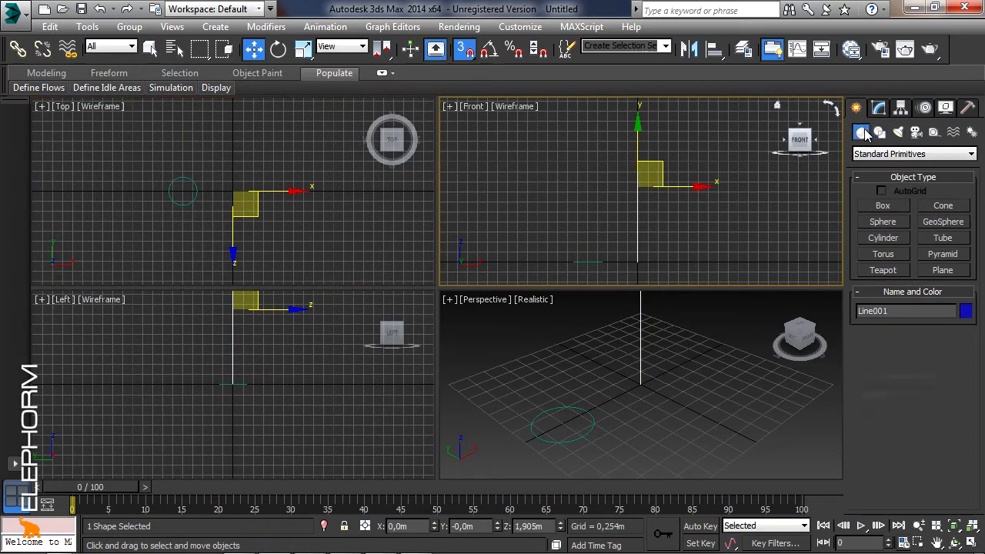
pyautogui.click(885, 154)
pyautogui.click(878, 188)
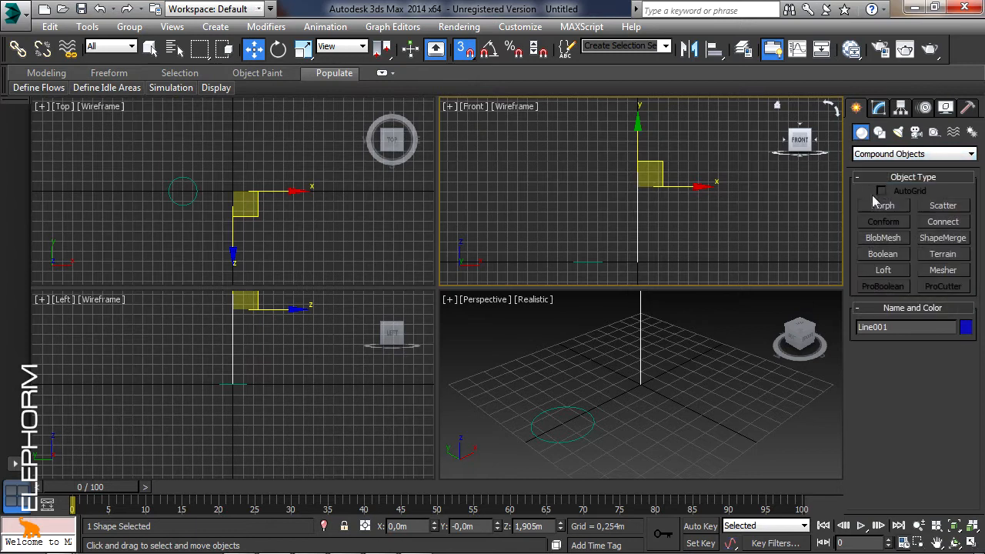
pyautogui.click(887, 273)
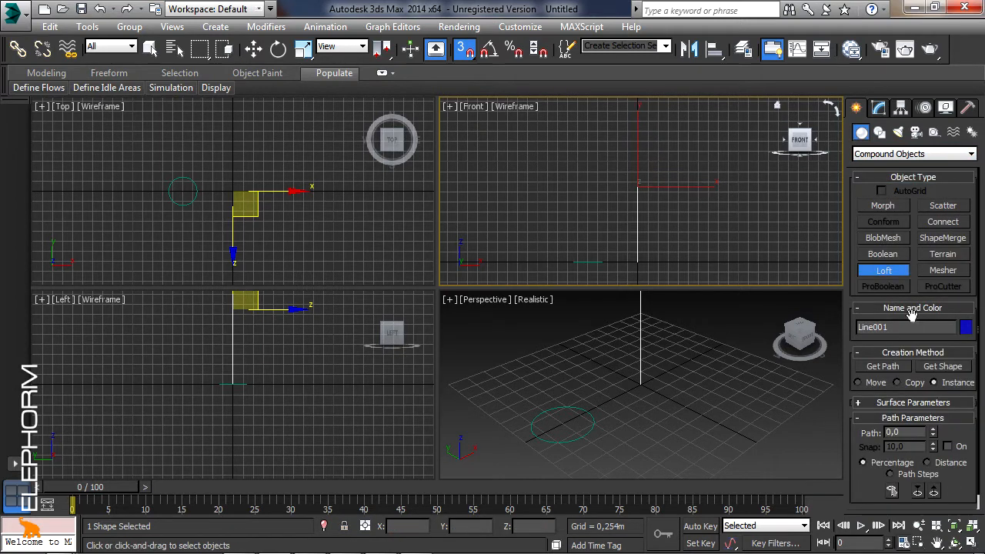
pyautogui.click(923, 368)
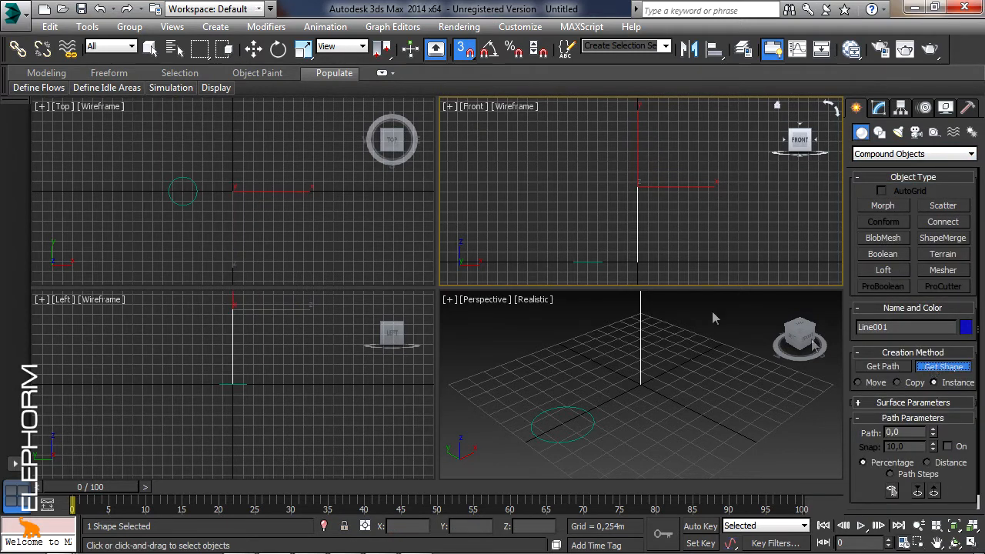
pyautogui.click(585, 262)
pyautogui.scroll(-6, 686, 398)
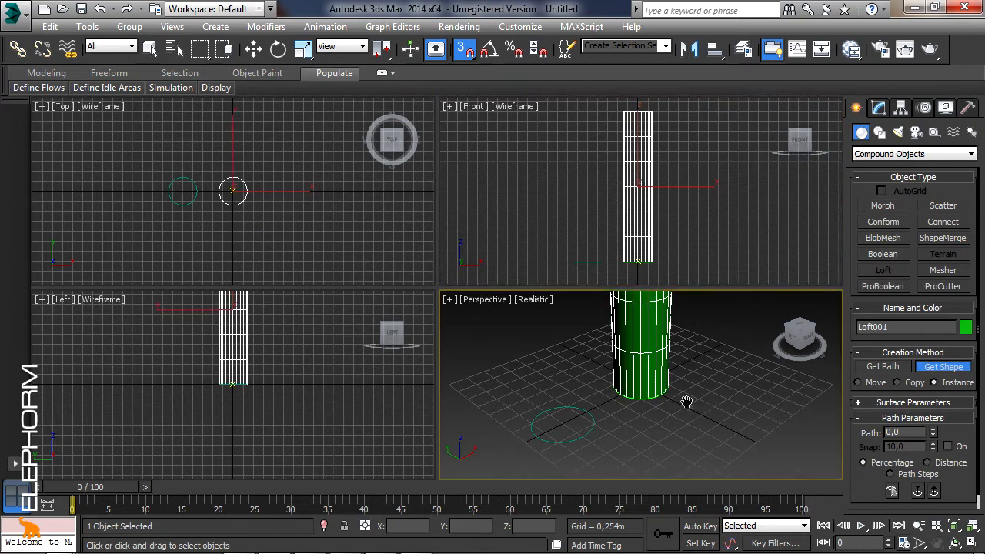
pyautogui.moveTo(699, 398); pyautogui.dragTo(675, 374, button='middle')
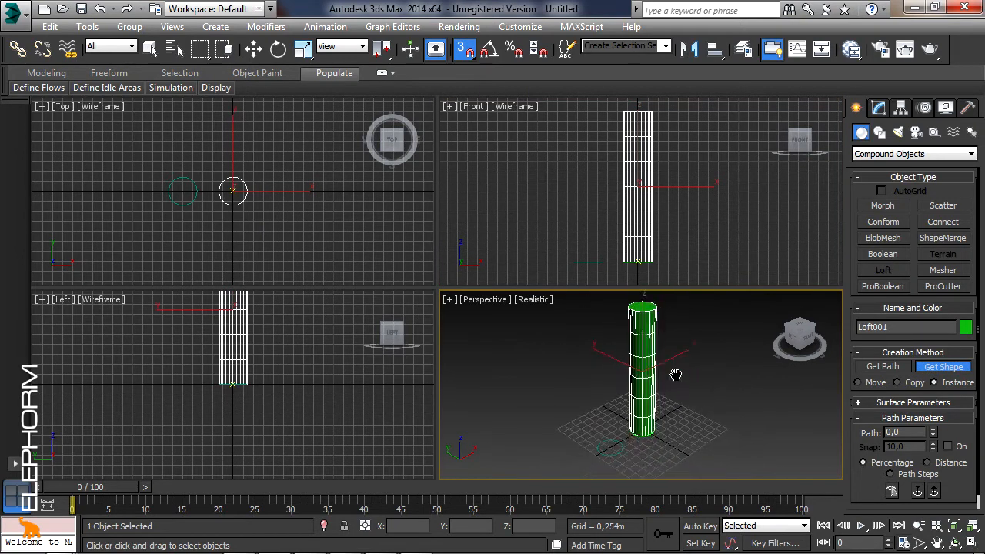
# Turn off 3D snapping and increase the source circle's radius to 0.535 m
pyautogui.click(253, 53)
pyautogui.click(611, 446)
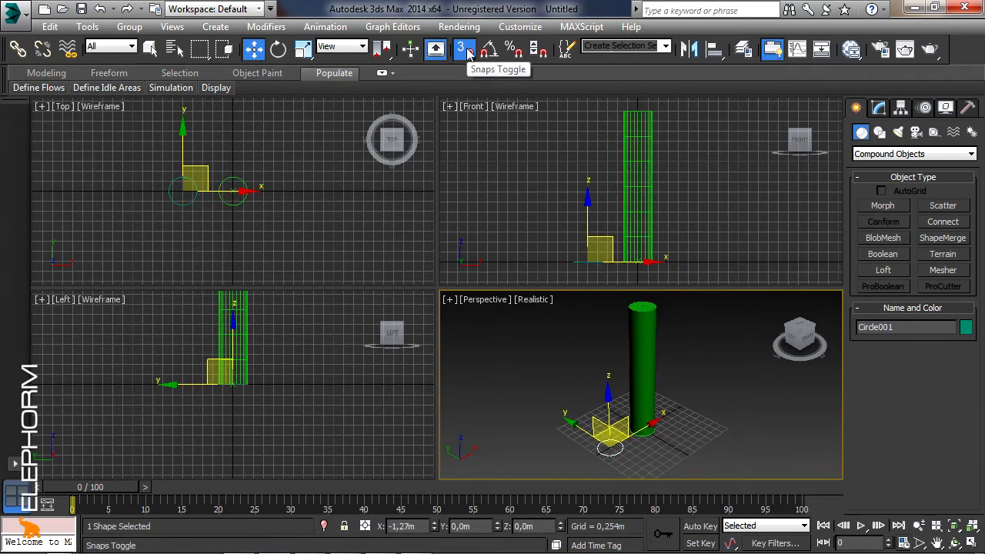
pyautogui.click(465, 49)
pyautogui.click(878, 108)
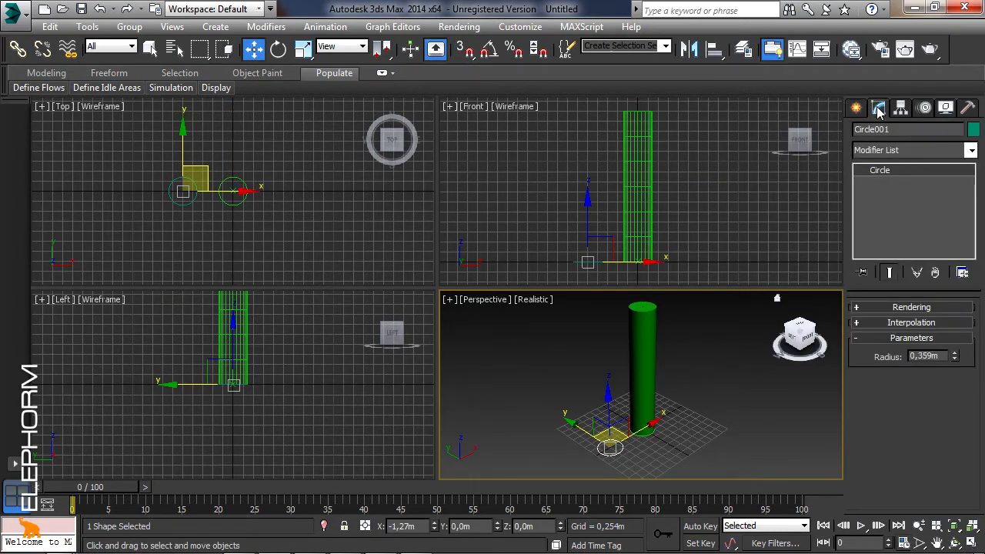
pyautogui.moveTo(956, 357); pyautogui.dragTo(961, 314)
pyautogui.moveTo(587, 437); pyautogui.dragTo(550, 406, button='middle')
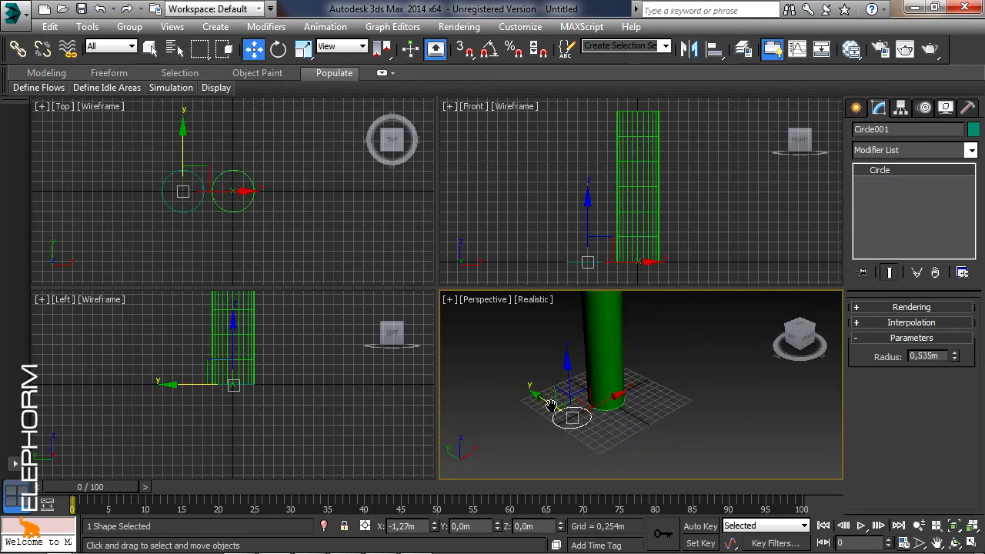
# Select the cylindrical loft and examine its full height from base to top in the Perspective view
pyautogui.click(954, 544)
pyautogui.moveTo(662, 405); pyautogui.dragTo(664, 394)
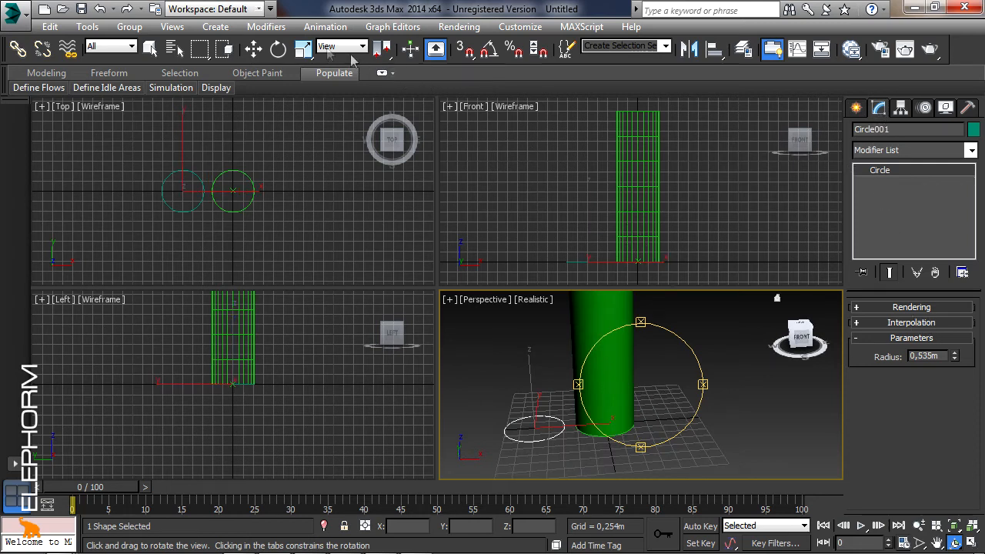
pyautogui.click(251, 52)
pyautogui.click(622, 346)
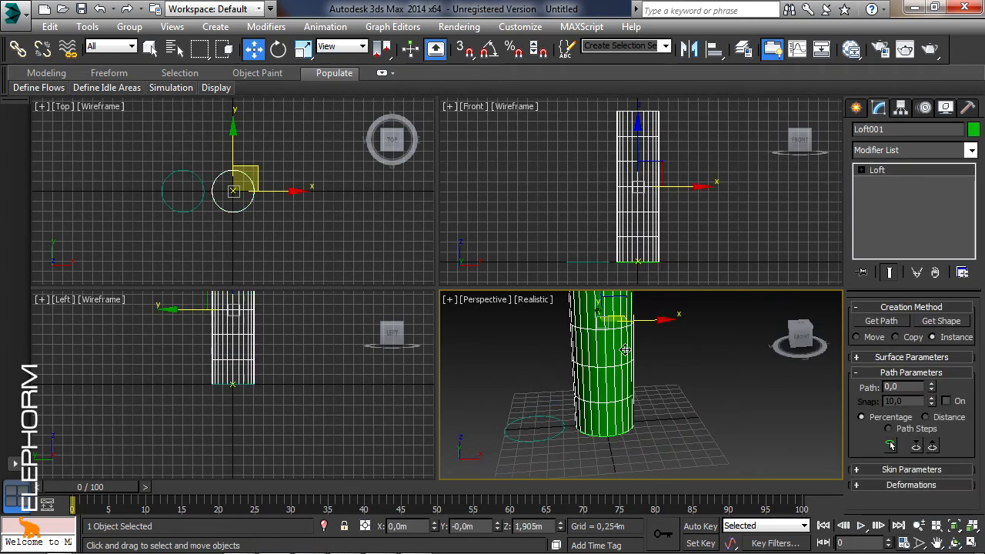
pyautogui.click(932, 360)
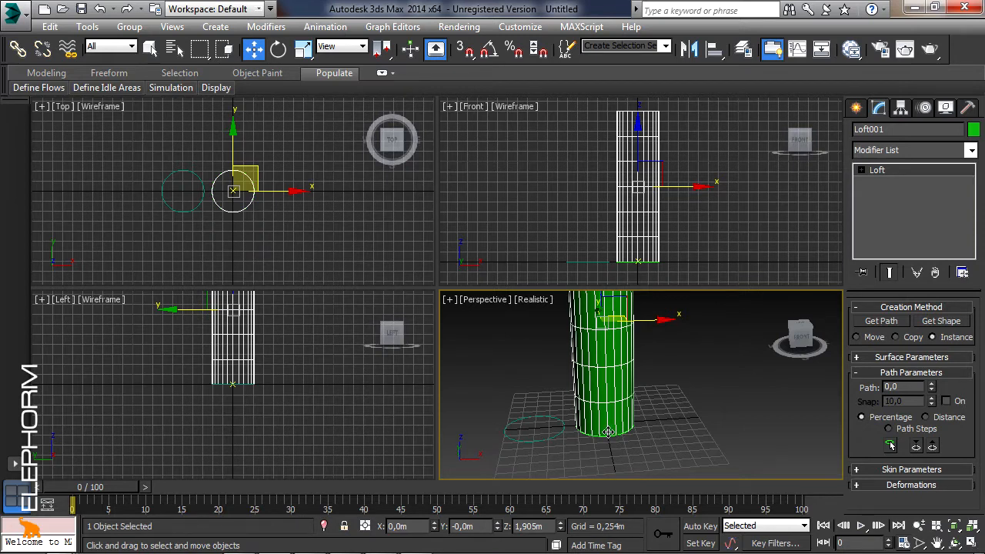
pyautogui.moveTo(648, 416); pyautogui.dragTo(658, 472, button='middle')
pyautogui.scroll(-3, 664, 474)
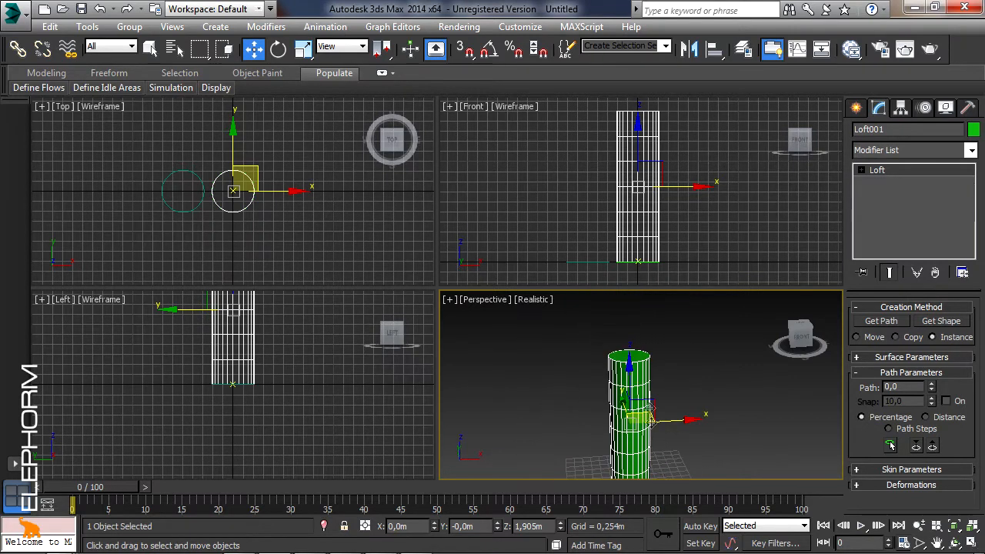
pyautogui.moveTo(662, 438); pyautogui.dragTo(672, 383, button='middle')
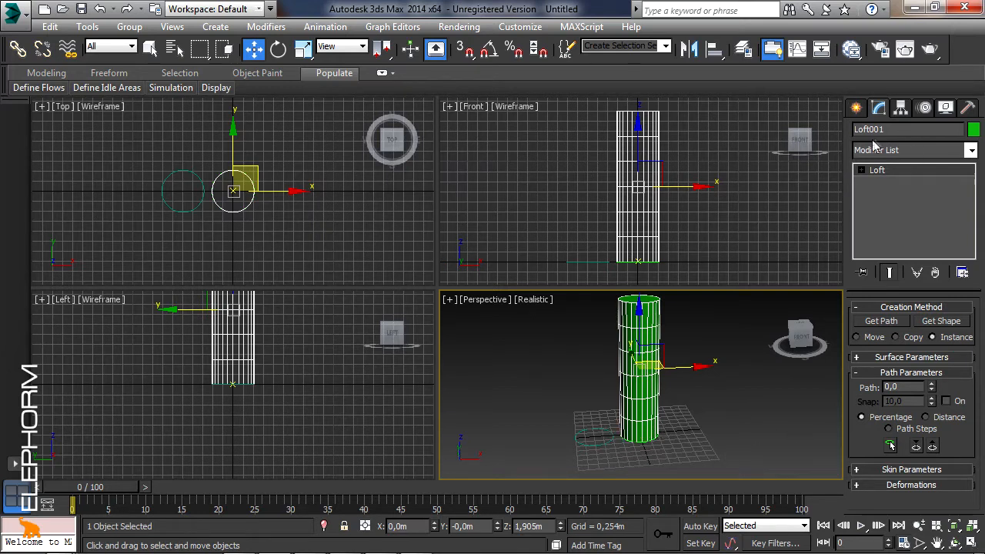
# Draw a small circle inside the source circle in the Top view, roughly concentric with it
pyautogui.click(857, 107)
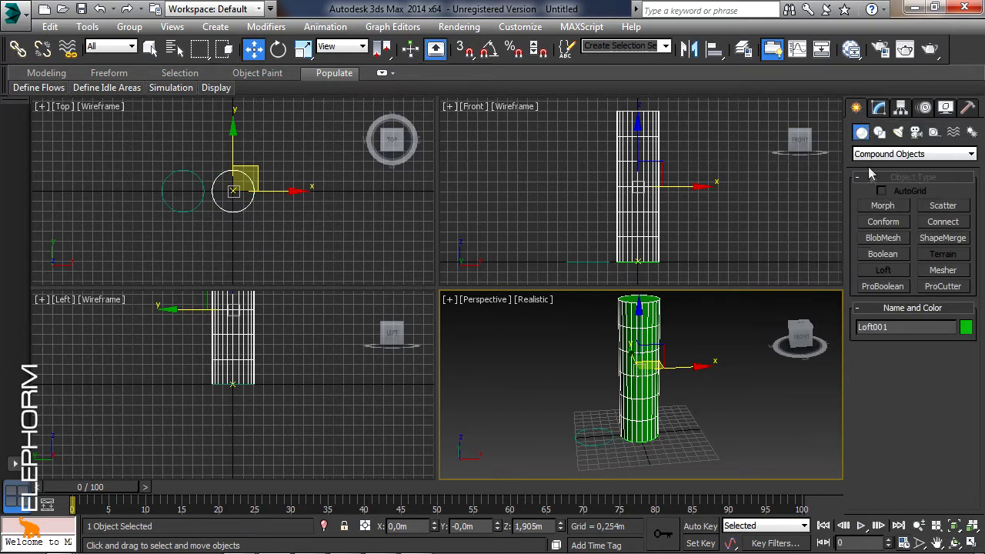
pyautogui.click(879, 132)
pyautogui.click(893, 237)
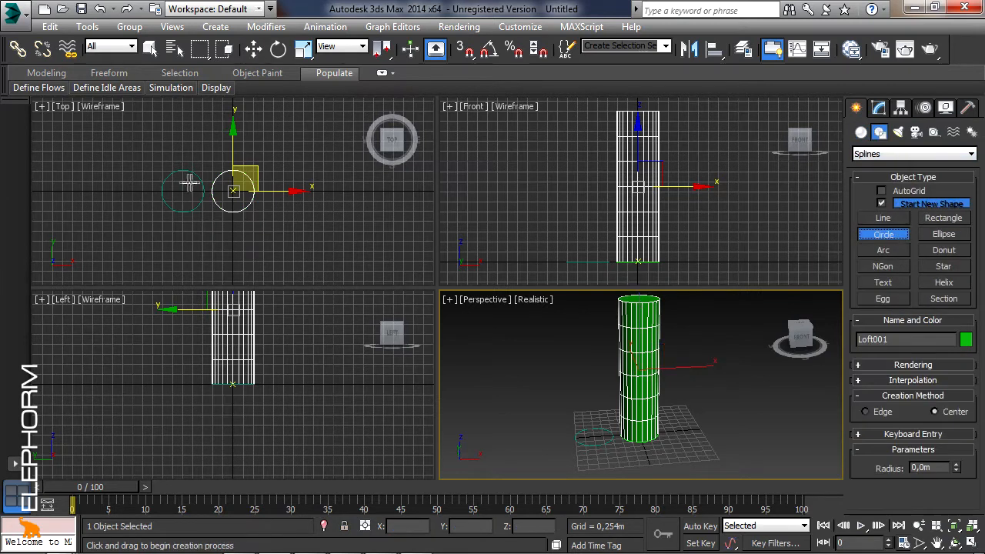
pyautogui.moveTo(183, 192); pyautogui.dragTo(185, 185)
pyautogui.click(254, 48)
# Add the small circle to the loft as a second shape at 100 percent of the path
pyautogui.click(650, 189)
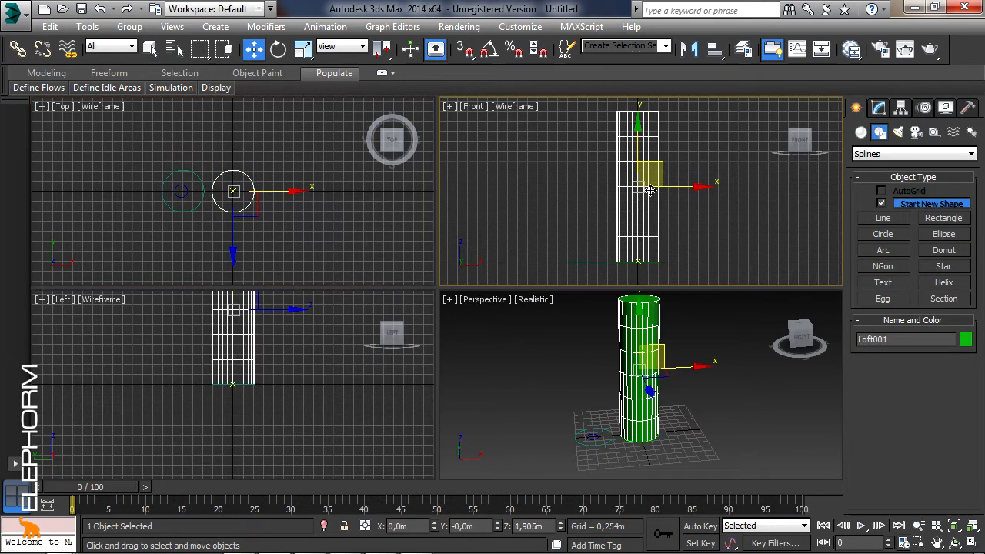
pyautogui.click(878, 107)
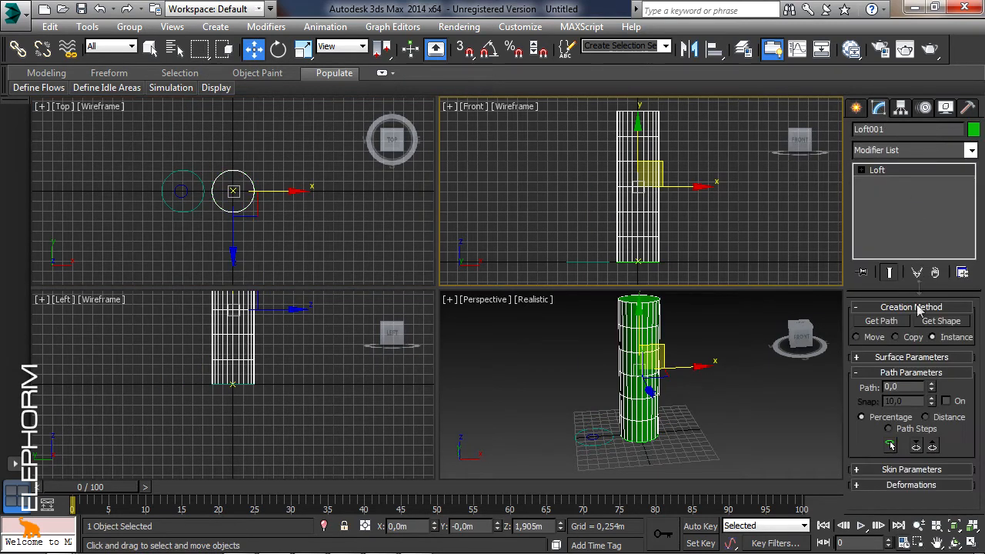
pyautogui.moveTo(667, 401); pyautogui.dragTo(670, 406, button='middle')
pyautogui.moveTo(642, 224); pyautogui.dragTo(647, 224, button='middle')
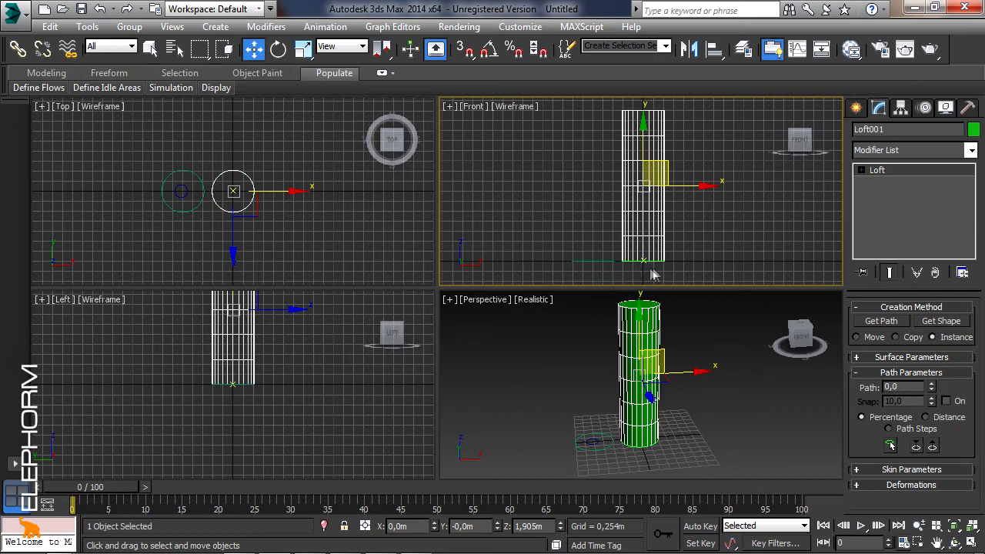
pyautogui.moveTo(928, 389)
pyautogui.mouseDown()
pyautogui.moveTo(945, 287)
pyautogui.moveTo(945, 536)
pyautogui.moveTo(911, 110)
pyautogui.moveTo(685, 243)
pyautogui.moveTo(655, 26)
pyautogui.mouseUp()
pyautogui.moveTo(655, 74)
pyautogui.mouseDown()
pyautogui.moveTo(629, 229)
pyautogui.moveTo(670, 116)
pyautogui.moveTo(727, 453)
pyautogui.moveTo(683, 543)
pyautogui.mouseUp()
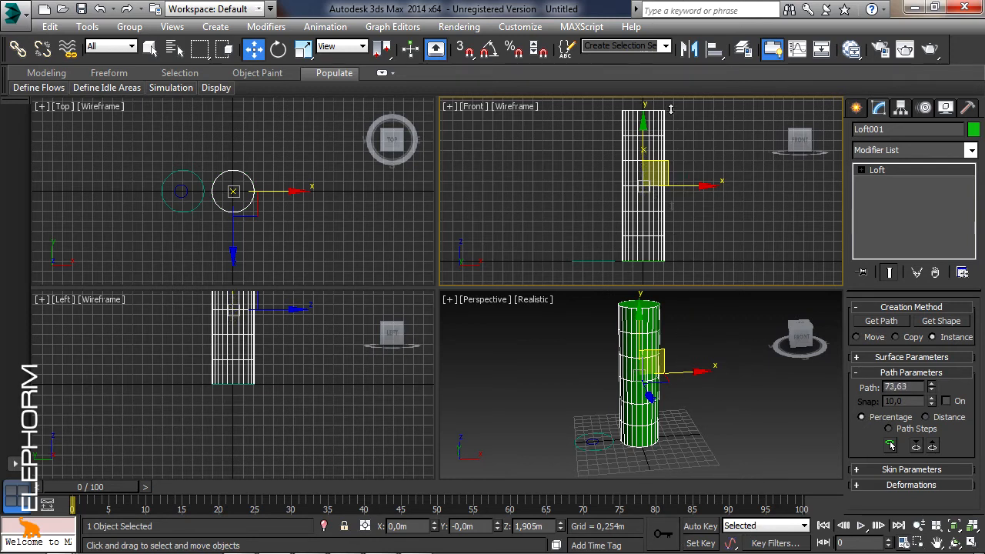
pyautogui.moveTo(584, 228); pyautogui.dragTo(628, 351)
pyautogui.click(943, 324)
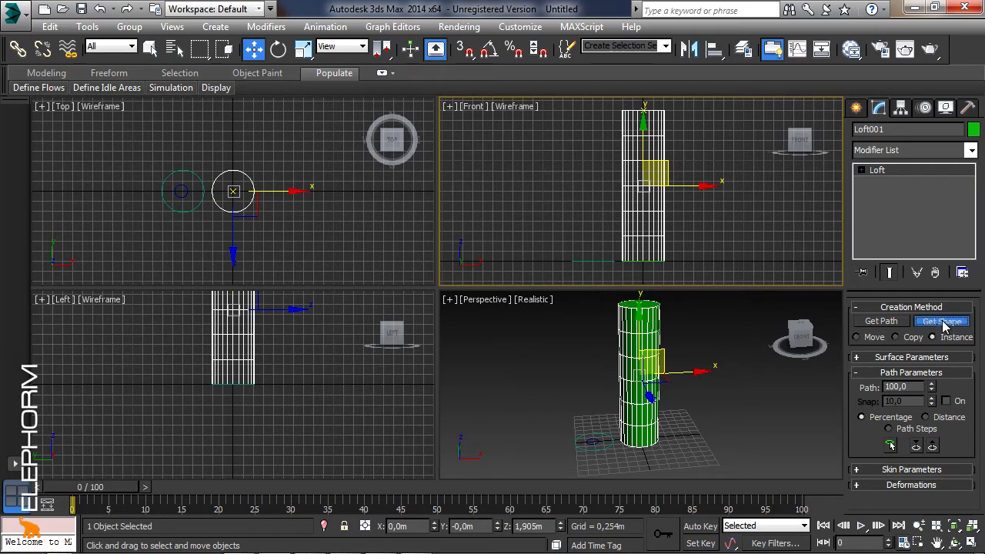
pyautogui.click(183, 192)
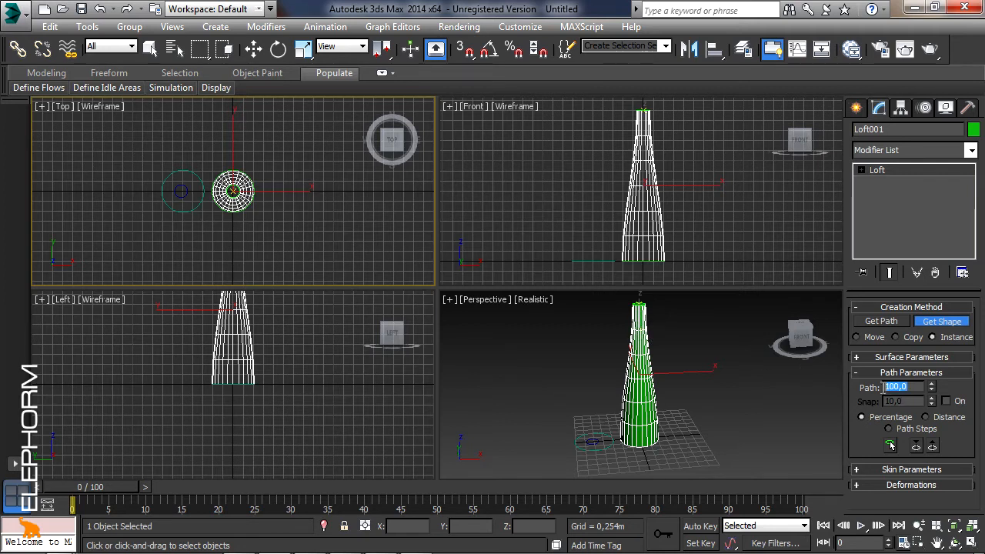
# Add the small circle to the loft at 80 percent of the path and the large circle at 60 percent
pyautogui.press('Return')
pyautogui.click(604, 435)
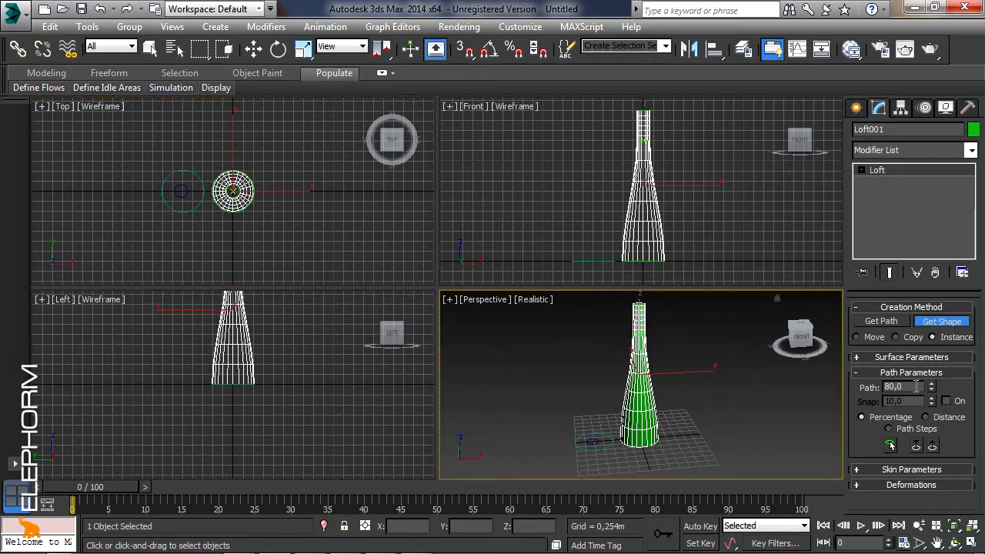
pyautogui.write('60')
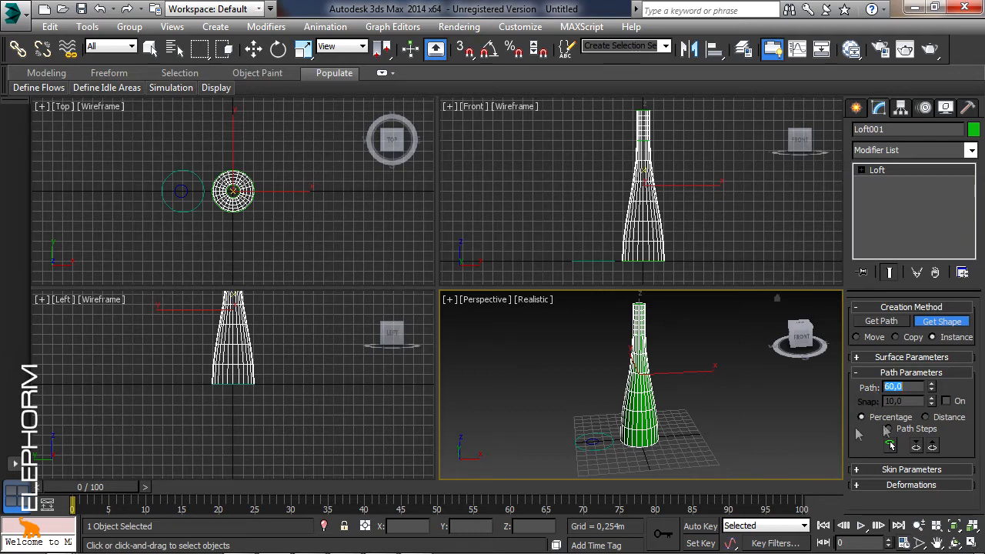
pyautogui.click(933, 324)
pyautogui.click(613, 443)
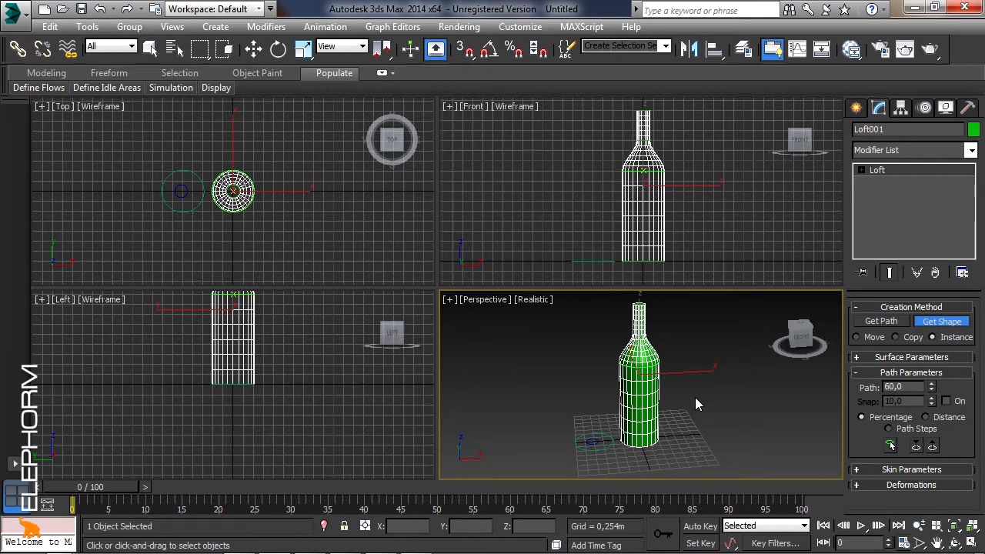
# Draw a six-point star over the source circles in the maximized Perspective view, with radii of about 0.553 m and 0.437 m
pyautogui.scroll(4, 659, 413)
pyautogui.scroll(-4, 660, 413)
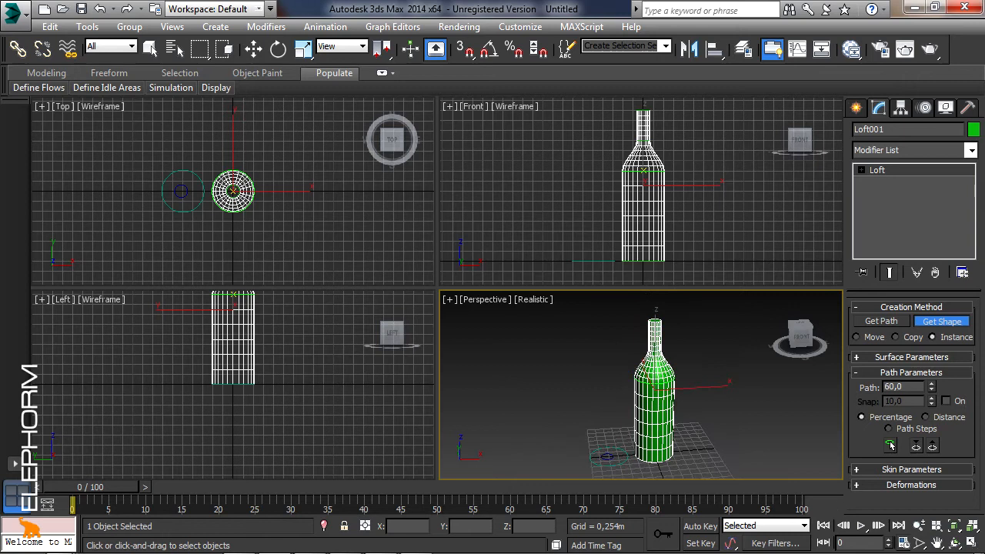
pyautogui.click(970, 543)
pyautogui.keyDown('alt'); pyautogui.moveTo(563, 323); pyautogui.dragTo(471, 301, button='middle'); pyautogui.keyUp('alt')
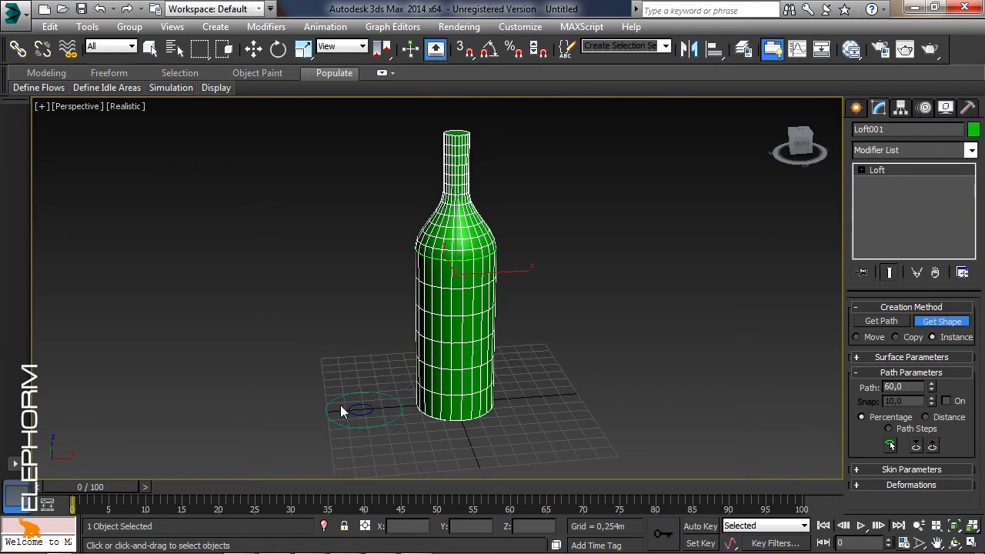
pyautogui.click(927, 327)
pyautogui.click(859, 108)
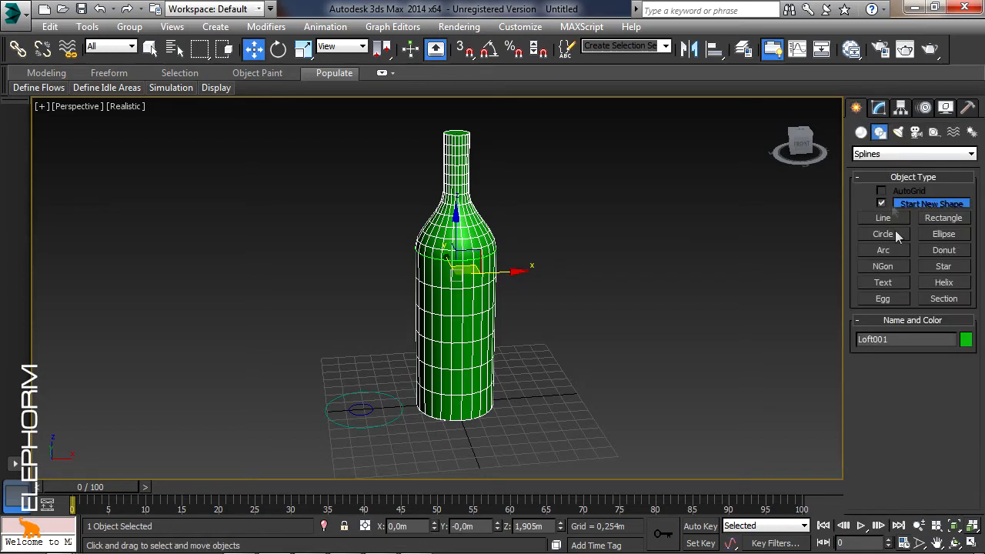
pyautogui.click(943, 267)
pyautogui.moveTo(336, 409); pyautogui.dragTo(369, 385)
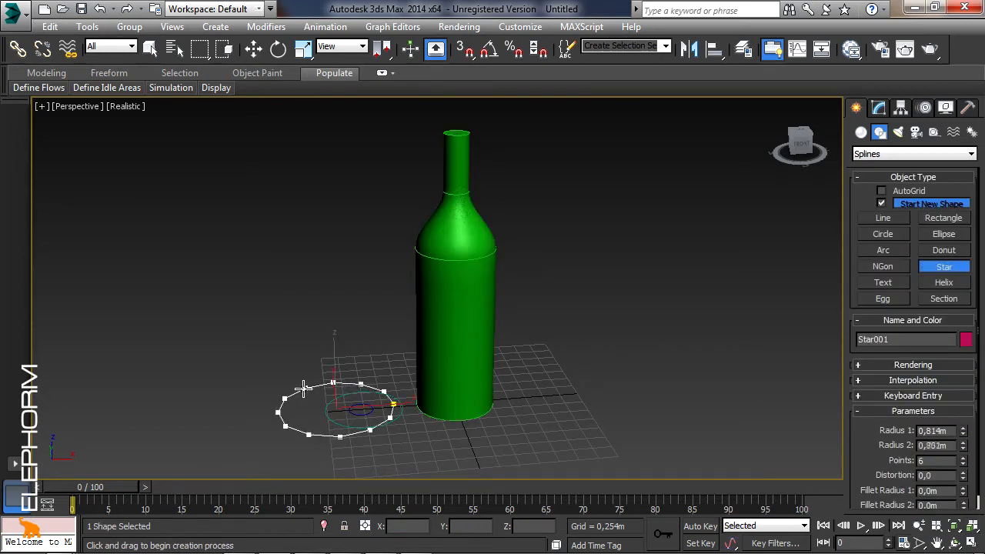
pyautogui.click(339, 391)
pyautogui.moveTo(963, 445); pyautogui.dragTo(961, 458)
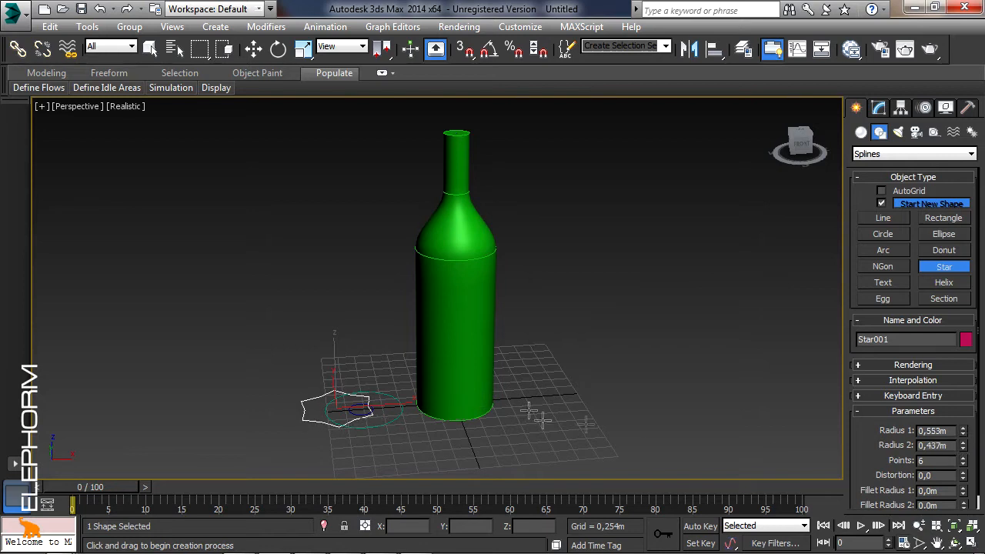
# Add the star to the bottle loft as a shape at 30 percent of the path
pyautogui.click(254, 48)
pyautogui.click(471, 323)
pyautogui.click(878, 108)
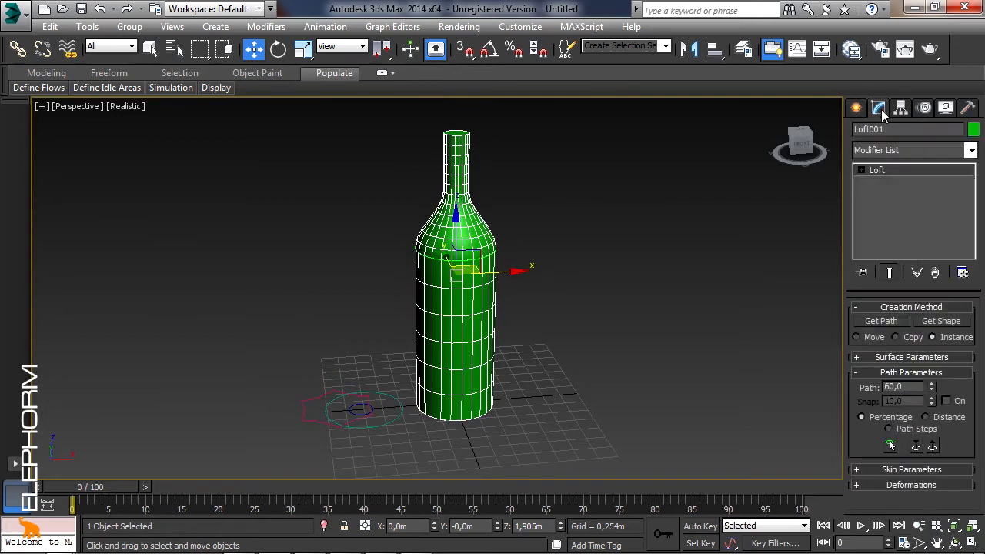
pyautogui.moveTo(907, 388); pyautogui.dragTo(878, 388)
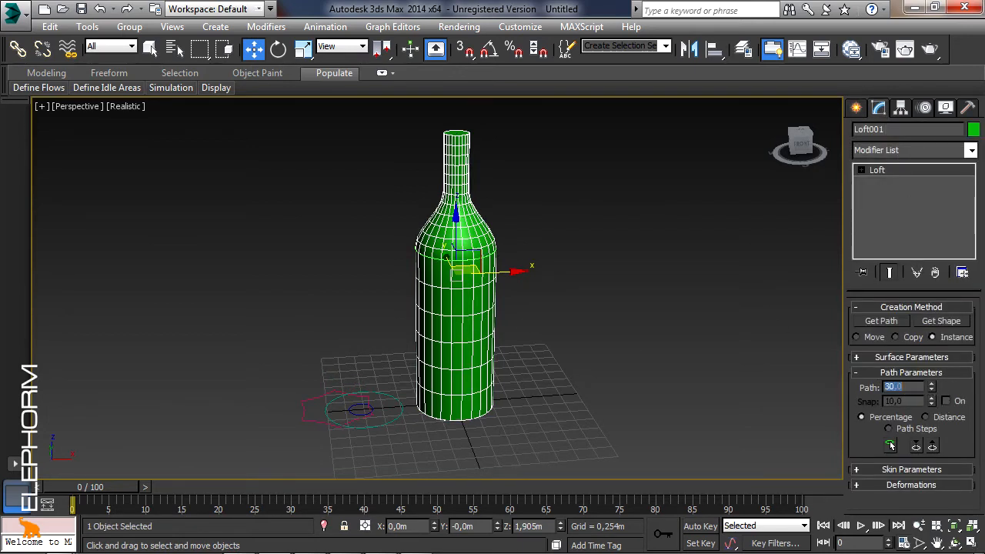
pyautogui.hotkey('alt', 'w')
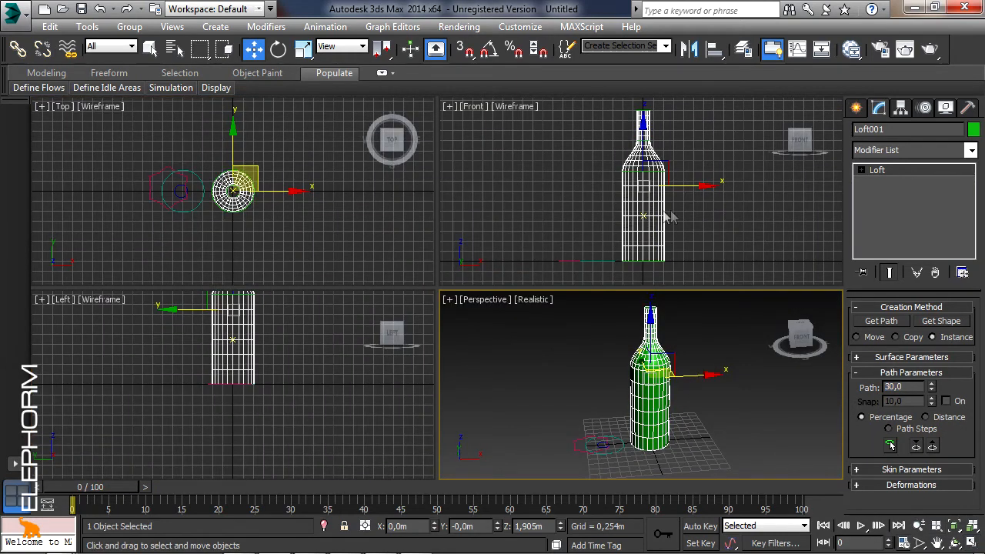
pyautogui.click(939, 324)
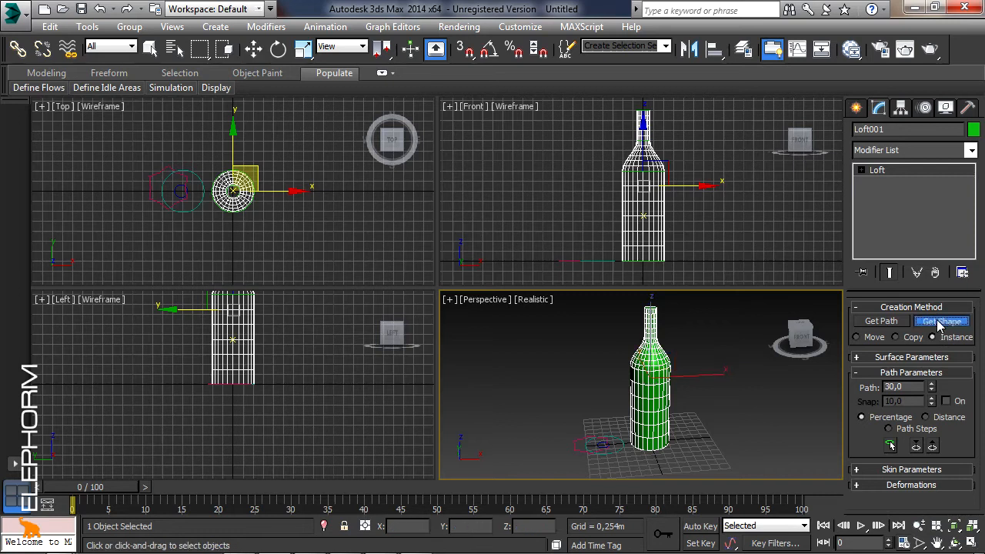
pyautogui.click(579, 451)
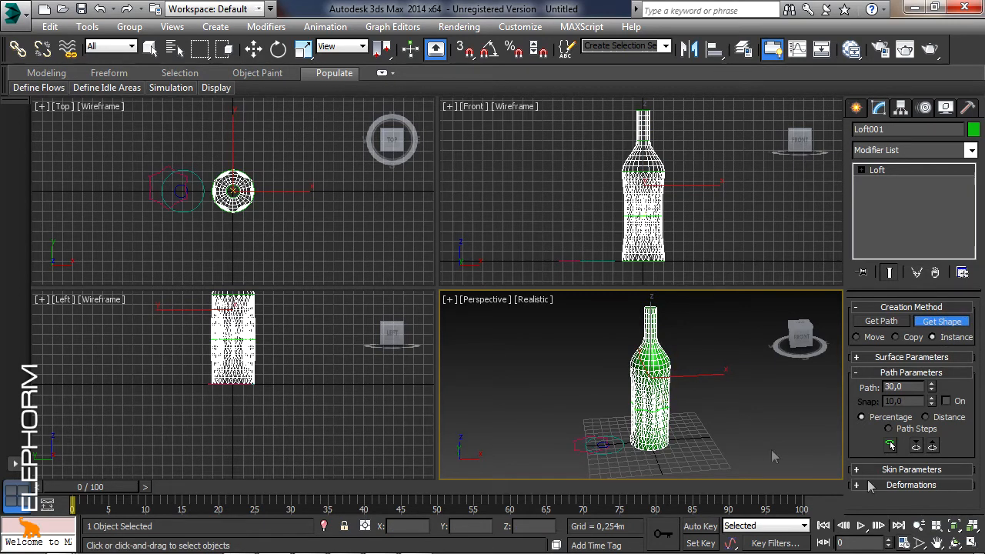
# Set the bottle loft's Shape Steps to 10 in its skin parameters, with the Perspective view maximized
pyautogui.click(971, 544)
pyautogui.scroll(3, 487, 344)
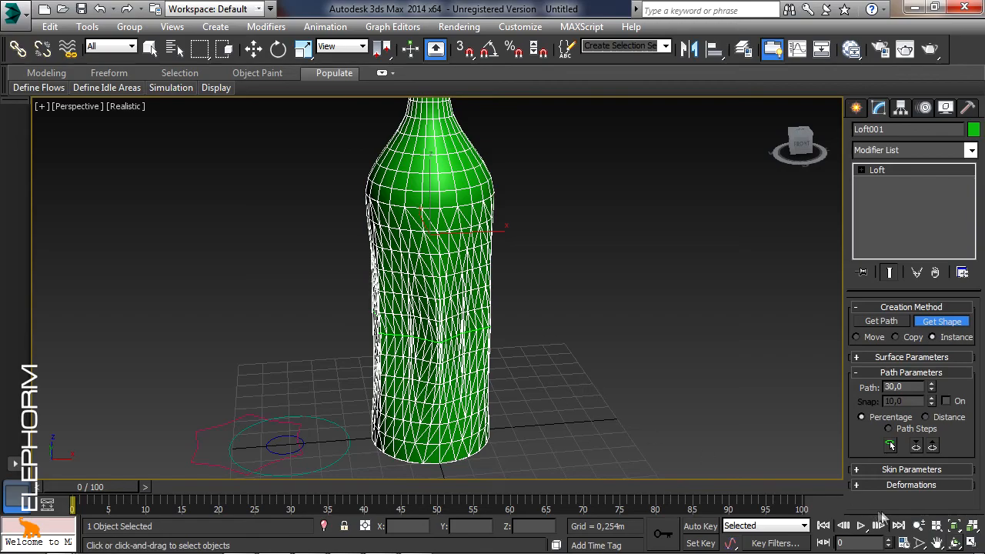
pyautogui.click(954, 543)
pyautogui.moveTo(432, 314); pyautogui.dragTo(468, 322)
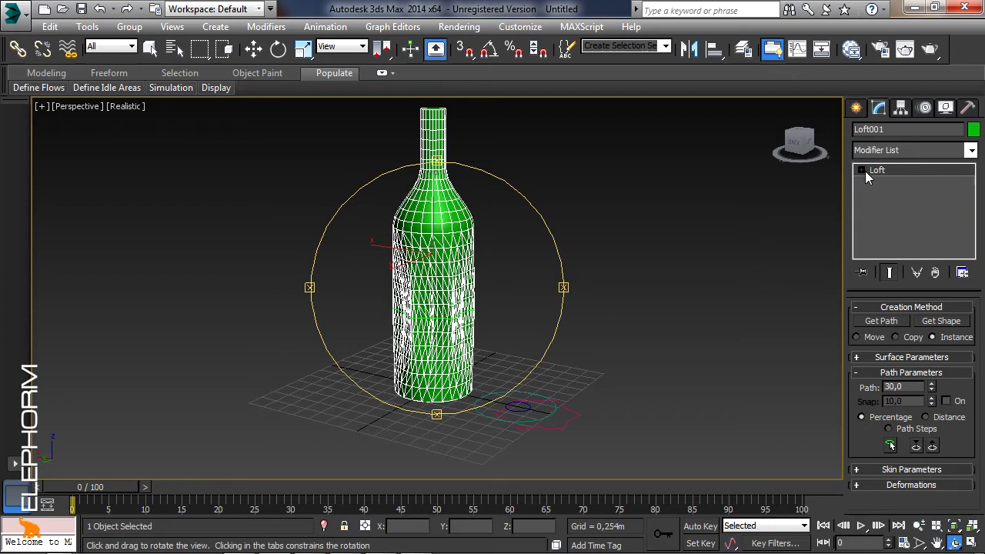
pyautogui.click(934, 357)
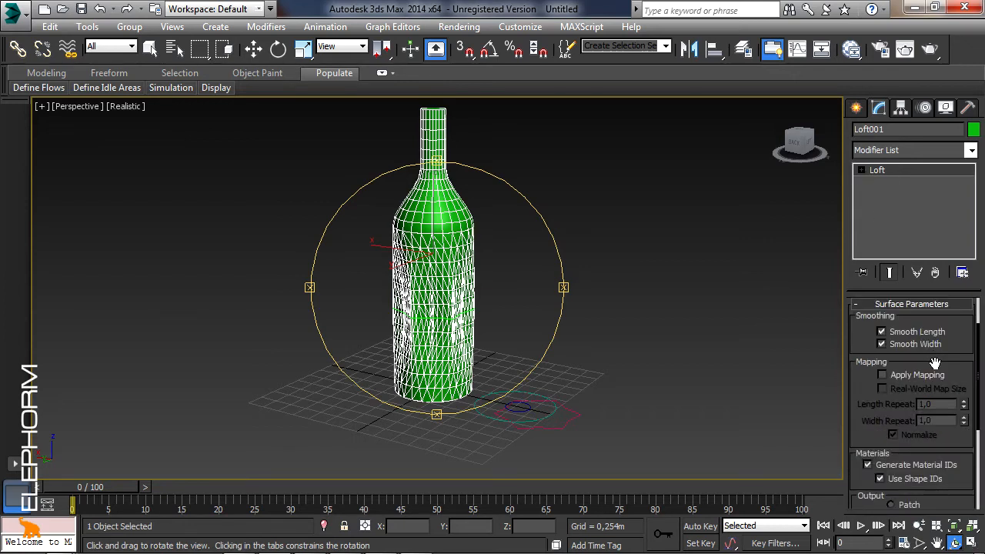
pyautogui.scroll(-5, 965, 459)
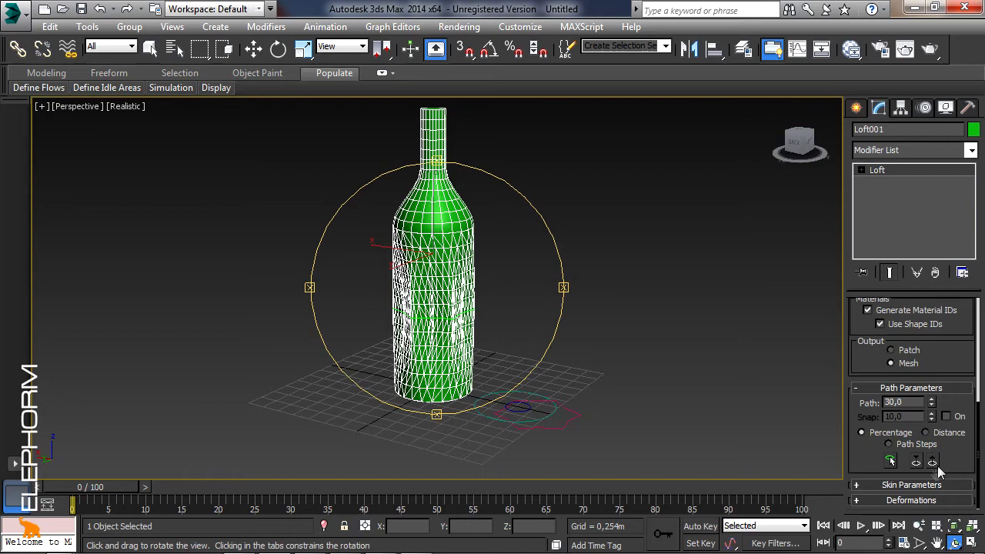
pyautogui.click(912, 485)
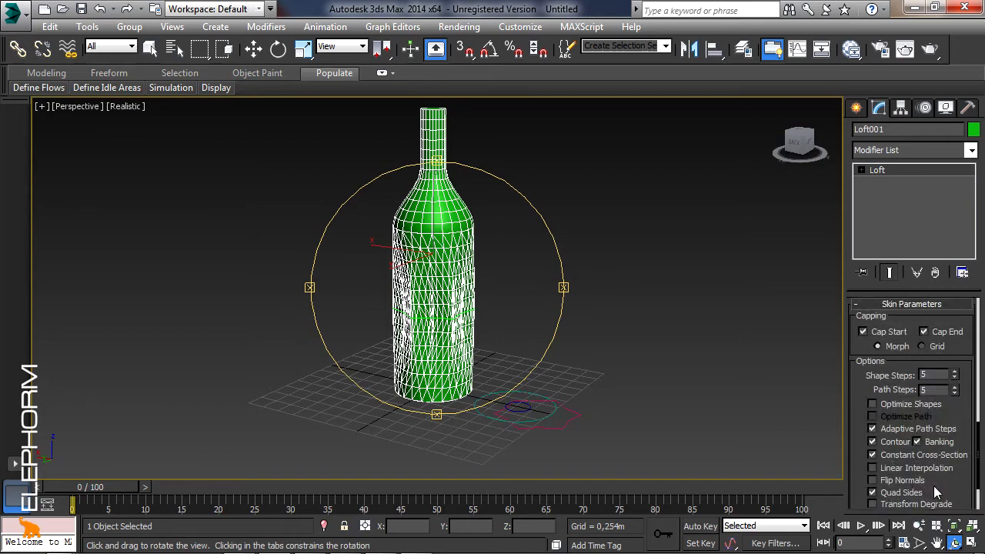
pyautogui.click(955, 372)
pyautogui.click(954, 373)
pyautogui.click(955, 372)
pyautogui.click(955, 372)
pyautogui.click(954, 372)
# Set the bottle loft's Path Steps to 10
pyautogui.click(954, 387)
pyautogui.click(954, 387)
pyautogui.click(955, 387)
pyautogui.click(954, 386)
pyautogui.click(955, 387)
pyautogui.click(955, 386)
pyautogui.click(954, 392)
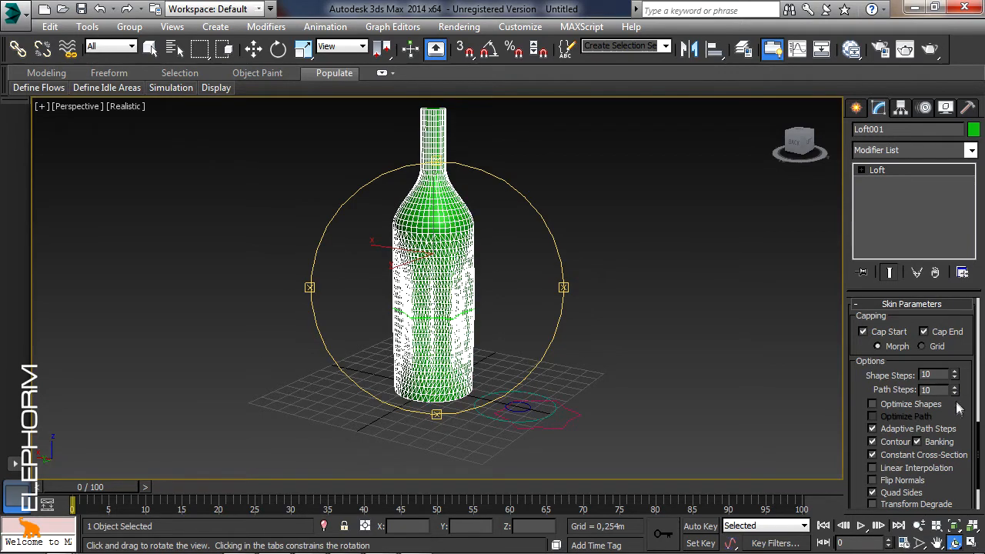
# Test-render the bottle in the Perspective view with Optimize Shapes enabled, and turn that option back off
pyautogui.click(882, 403)
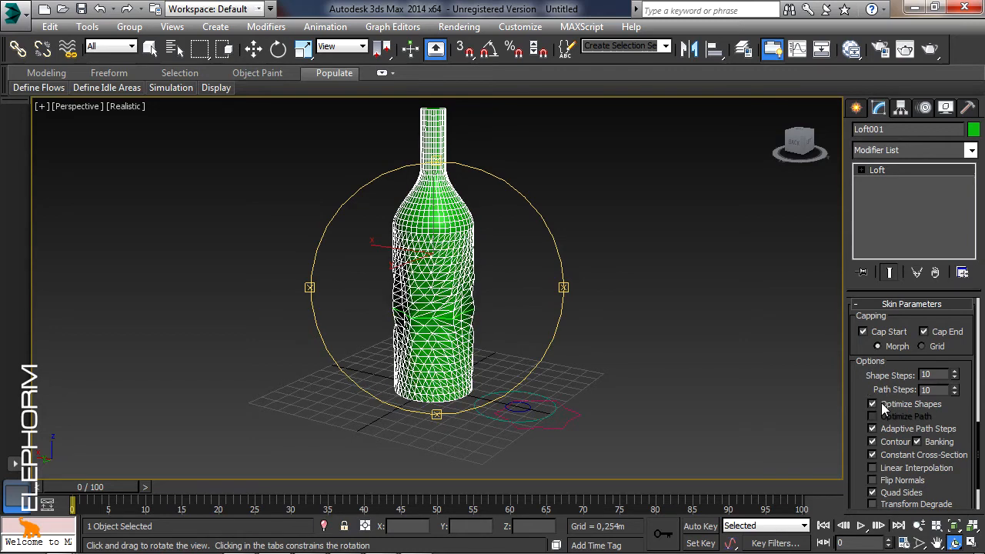
pyautogui.click(930, 48)
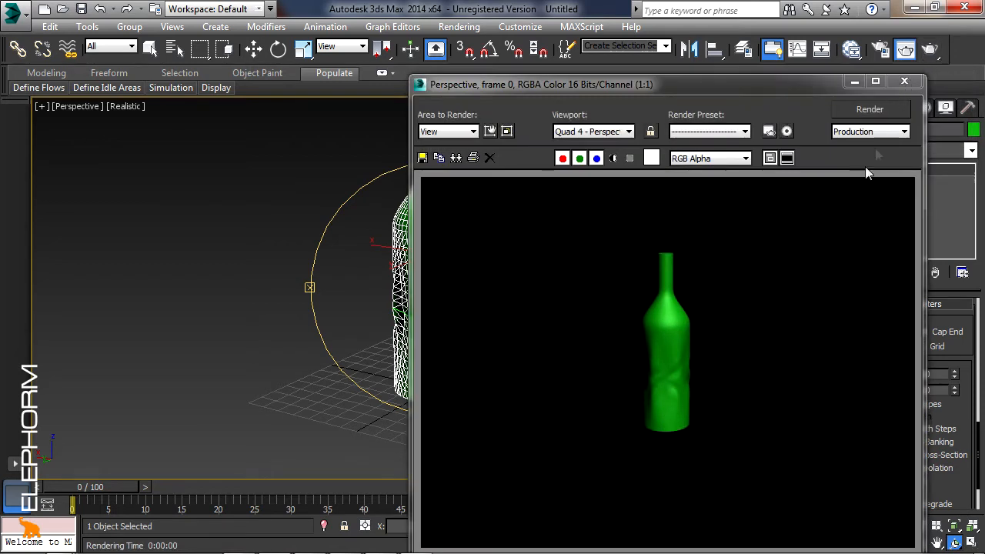
pyautogui.click(905, 82)
pyautogui.click(893, 404)
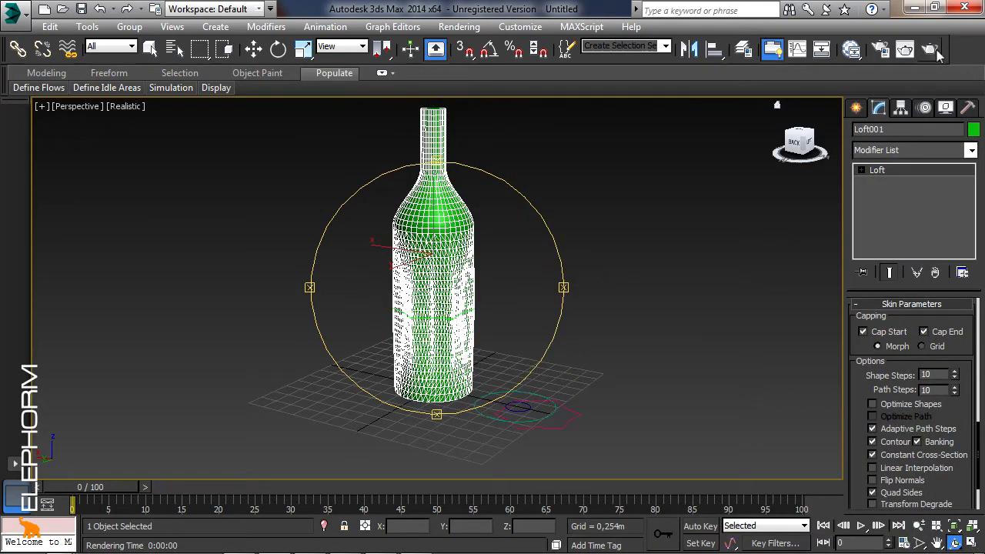
# Test-render the bottle in the Perspective view, dismiss the rendered image, and leave orbit mode for the Move tool
pyautogui.click(930, 49)
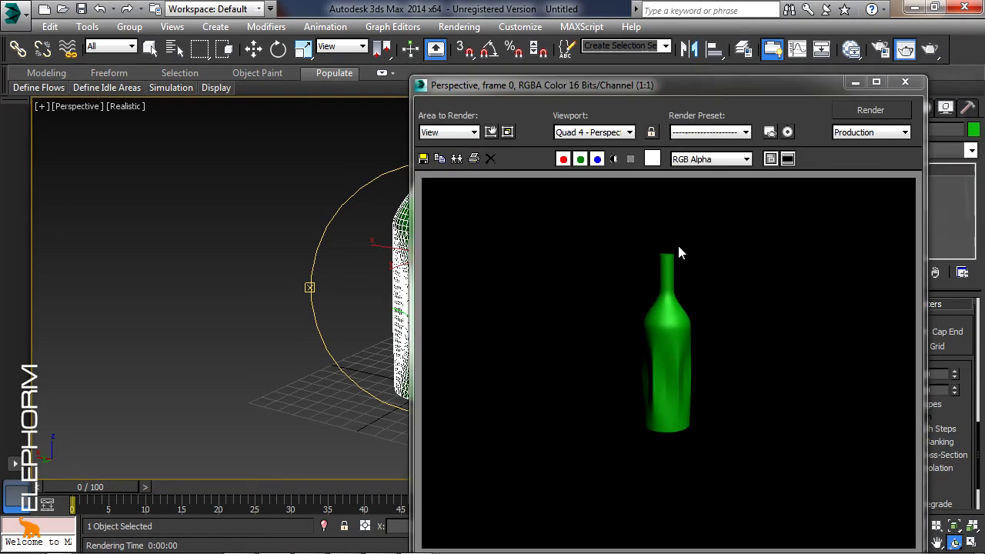
pyautogui.click(905, 82)
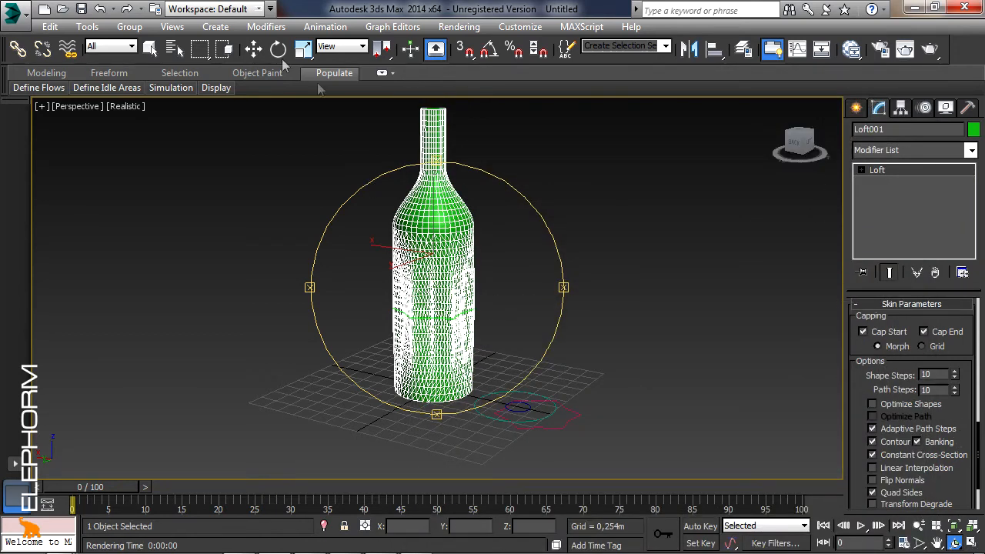
pyautogui.click(254, 49)
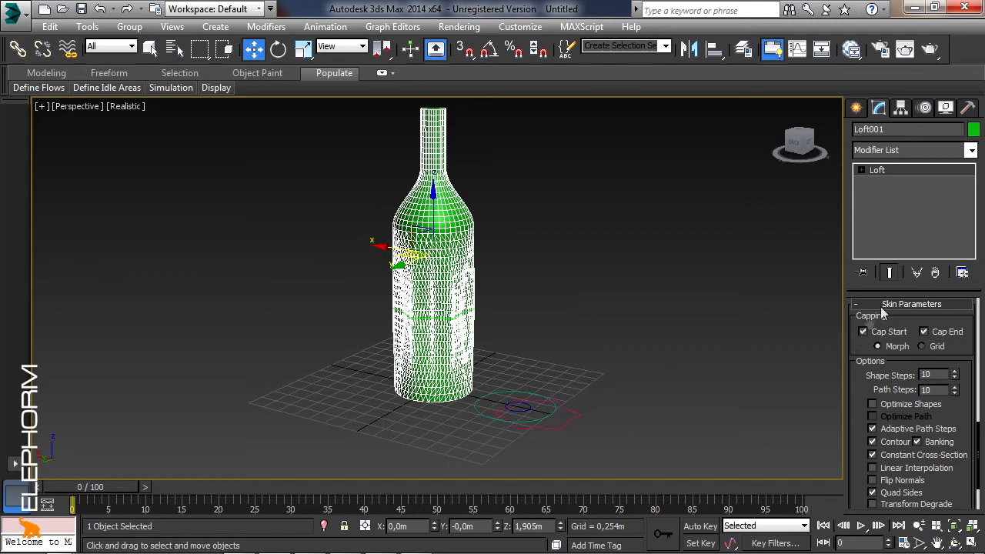
# Rotate the star cross-section at the loft's 30 percent path level about its vertical axis to twist the bottle's body
pyautogui.click(862, 170)
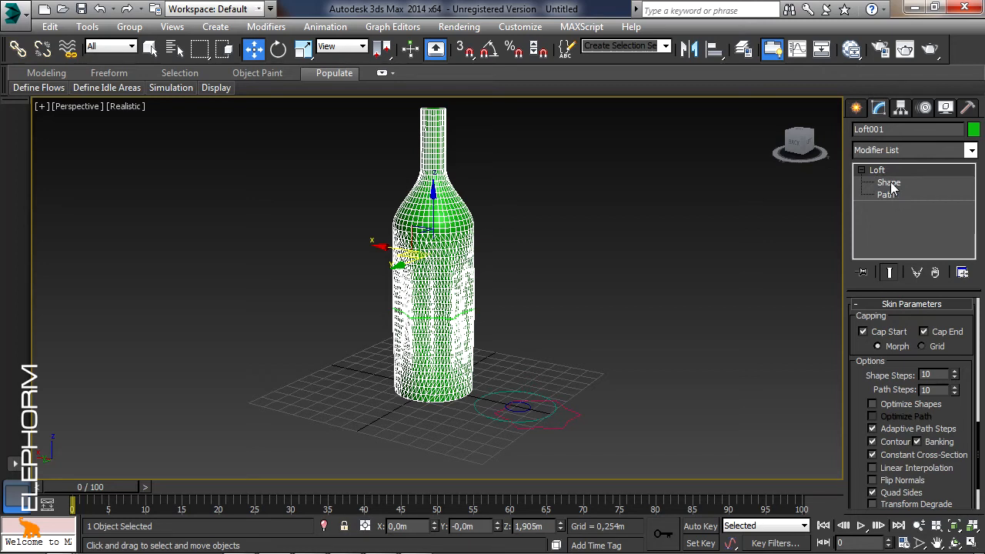
pyautogui.click(889, 183)
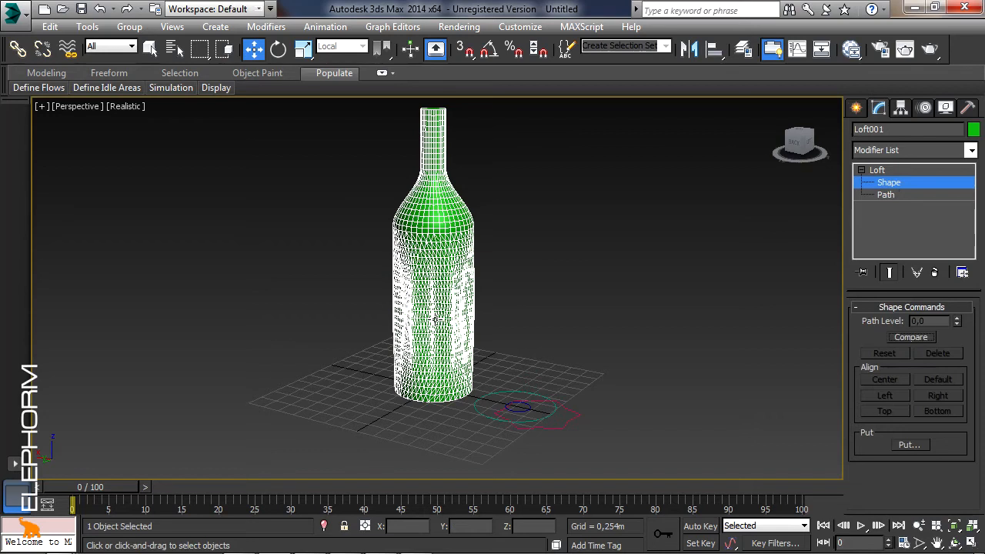
pyautogui.click(448, 323)
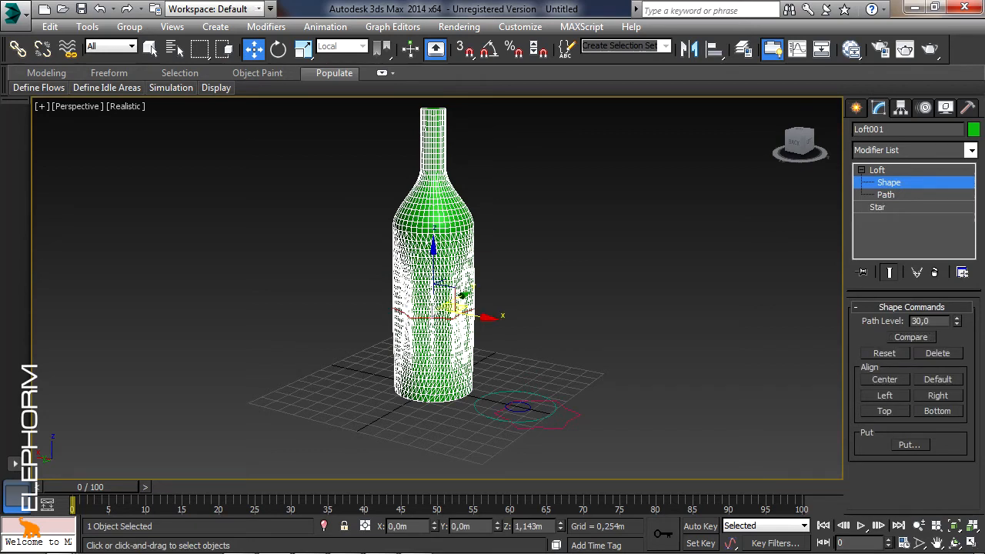
pyautogui.scroll(3, 452, 336)
pyautogui.scroll(3, 452, 336)
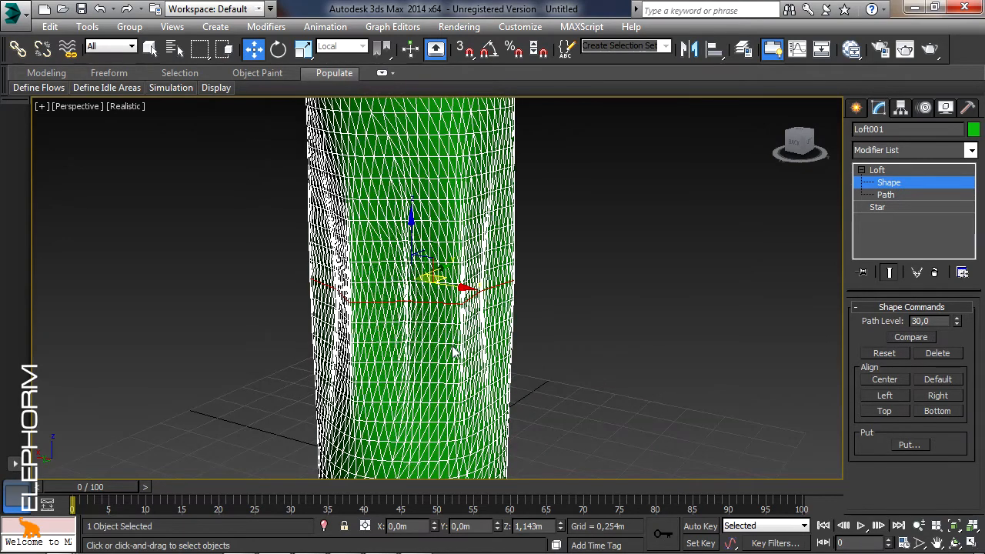
pyautogui.click(278, 48)
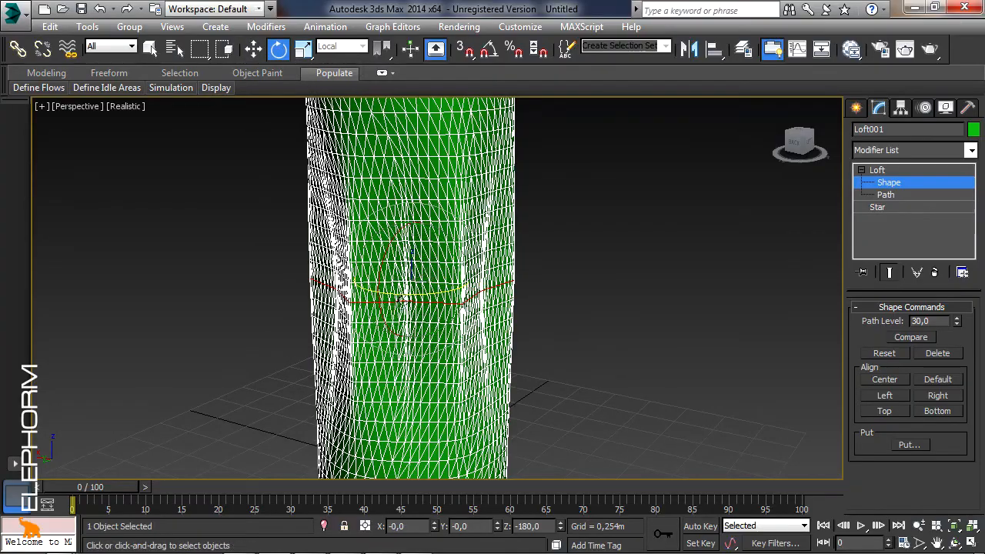
pyautogui.moveTo(405, 291); pyautogui.dragTo(311, 271)
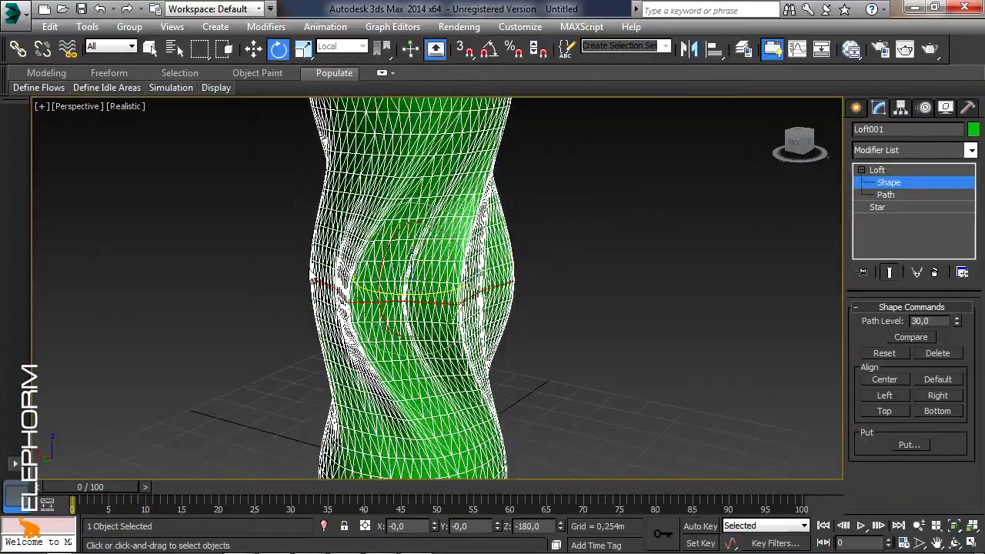
# Rotate the star cross-section at 30 percent of the path back the other way to untwist the bottle's body
pyautogui.click(99, 10)
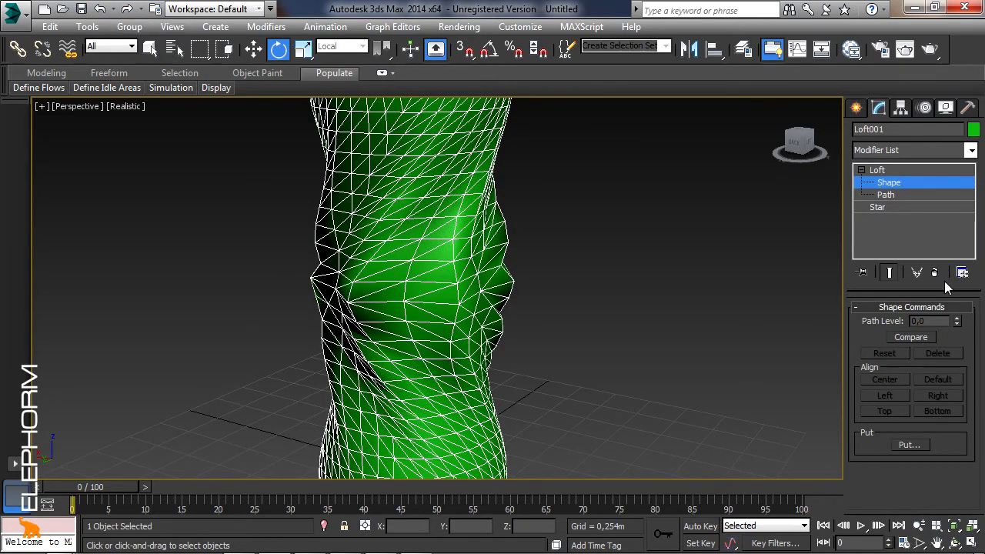
pyautogui.click(410, 300)
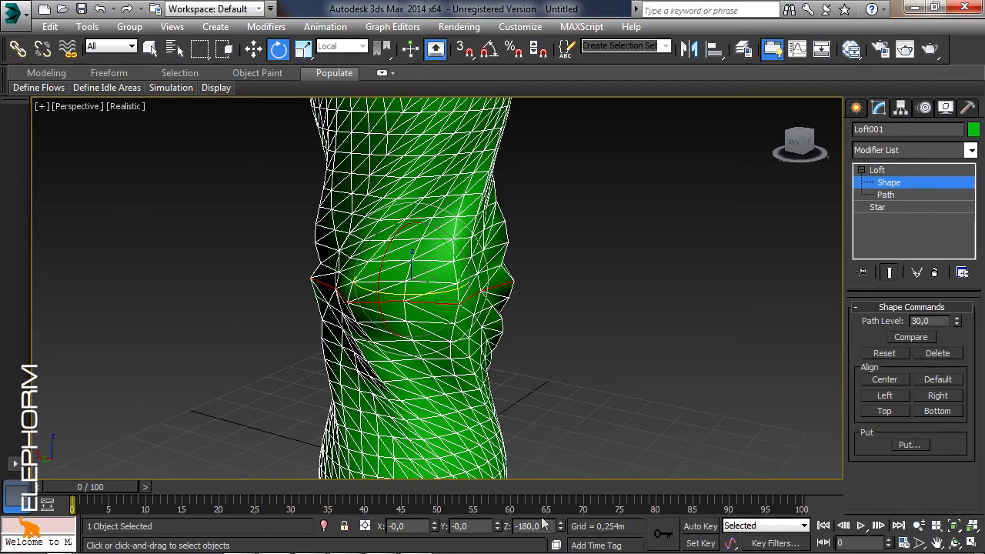
pyautogui.moveTo(399, 305); pyautogui.dragTo(494, 285)
pyautogui.rightClick(494, 286)
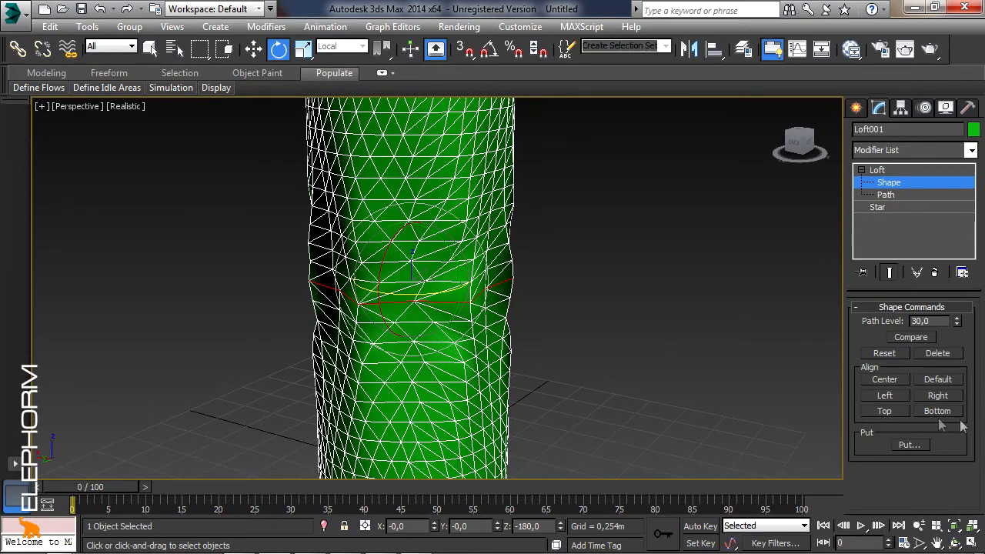
# Replace the star at 30 percent of the bottle loft's path with the large circle using Get Shape
pyautogui.click(898, 171)
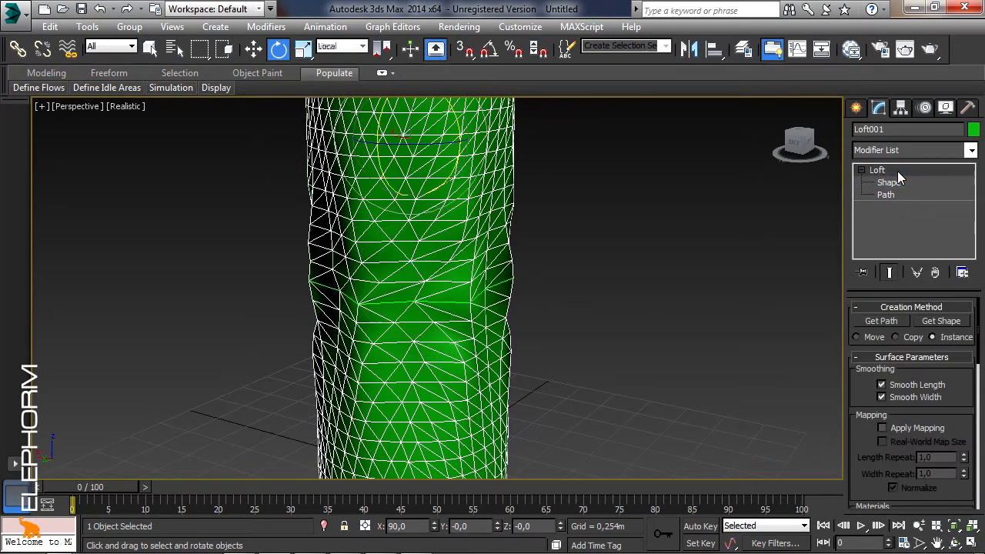
pyautogui.moveTo(952, 446); pyautogui.dragTo(952, 265)
pyautogui.scroll(-4, 369, 249)
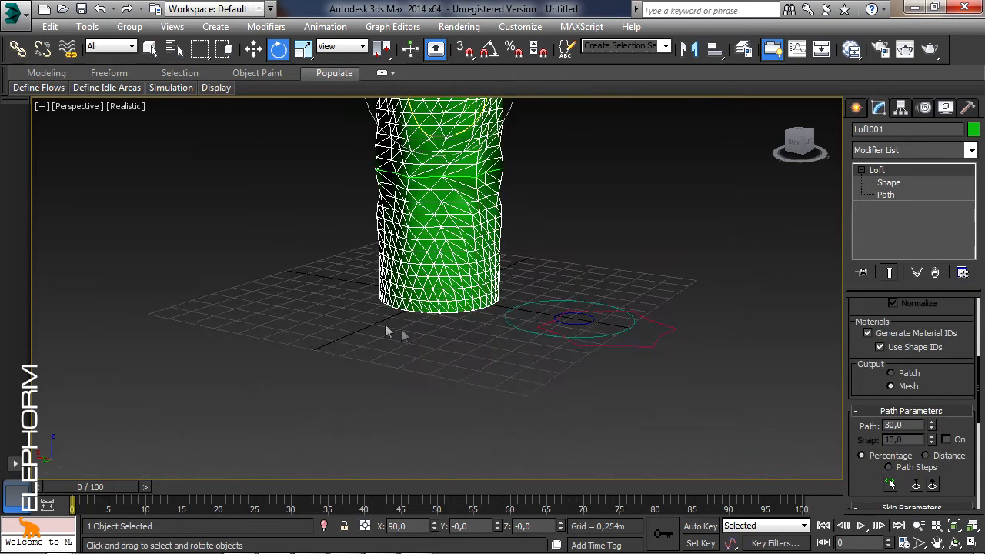
pyautogui.scroll(-3, 381, 354)
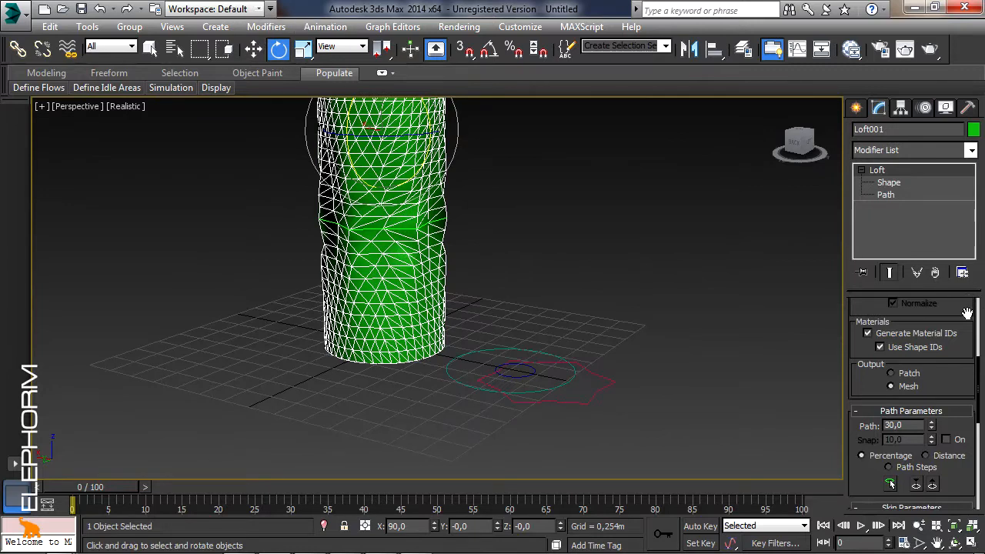
pyautogui.scroll(5, 968, 313)
pyautogui.click(942, 321)
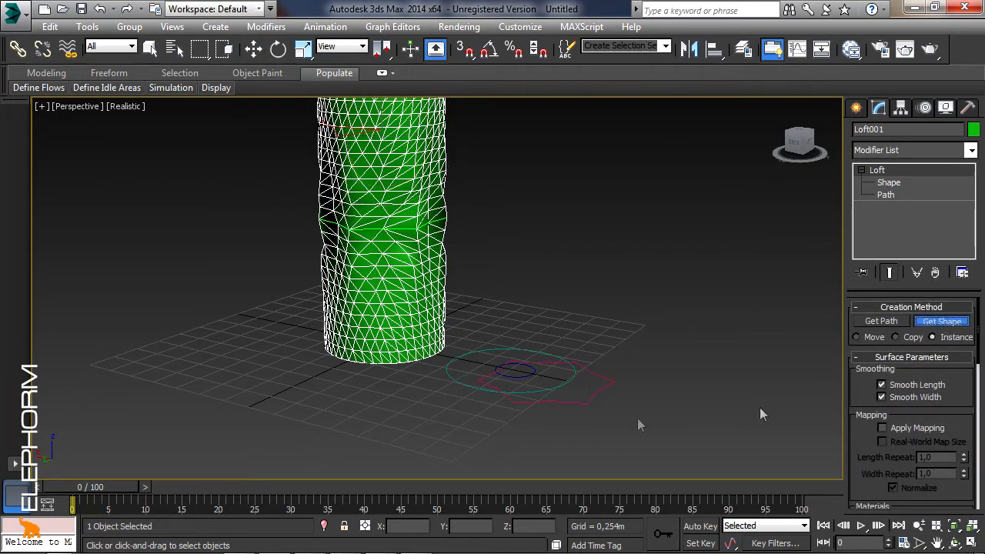
pyautogui.click(542, 387)
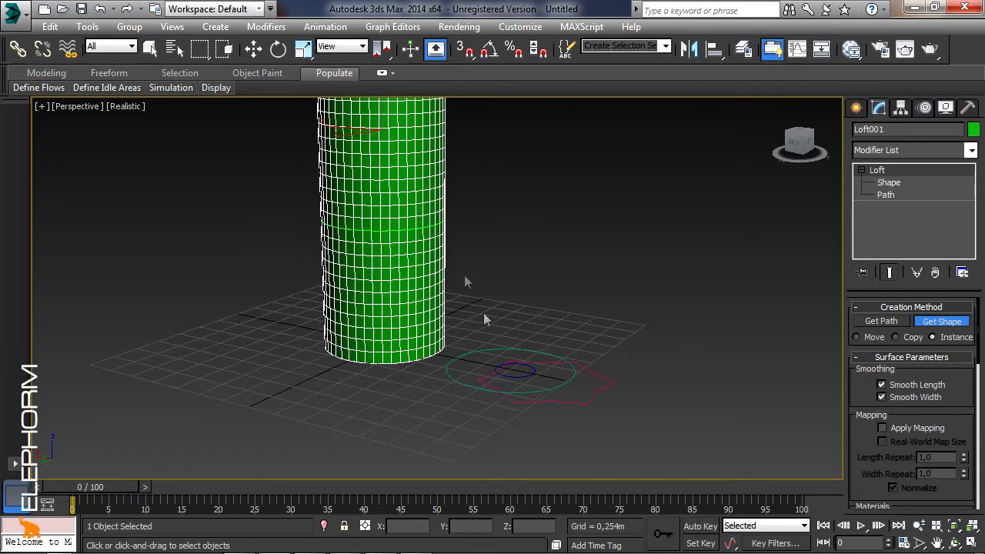
pyautogui.moveTo(465, 279); pyautogui.dragTo(523, 364, button='middle')
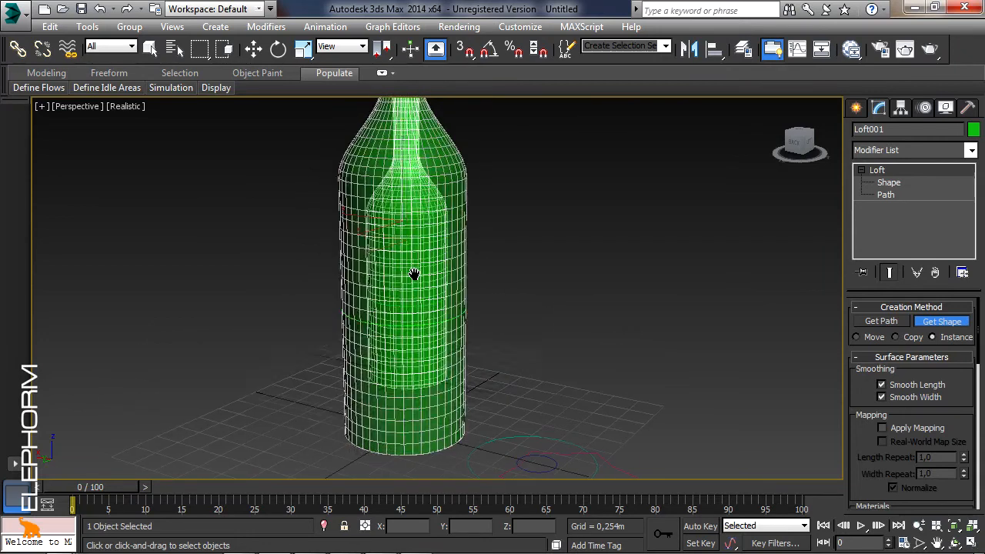
pyautogui.scroll(-3, 413, 275)
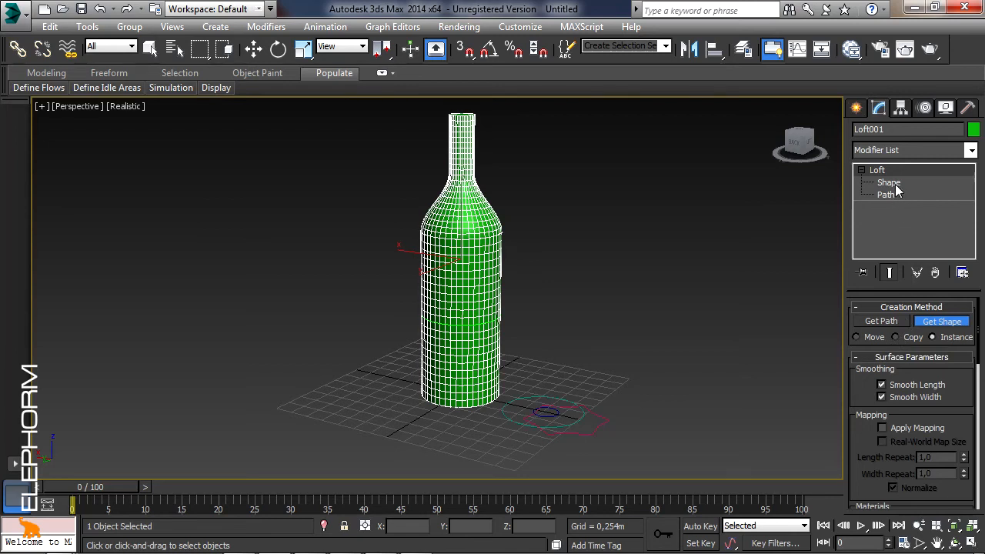
# Deselect the bottle, test-render it in the Perspective view with its round body, and dismiss the rendered image
pyautogui.moveTo(968, 376); pyautogui.dragTo(968, 230)
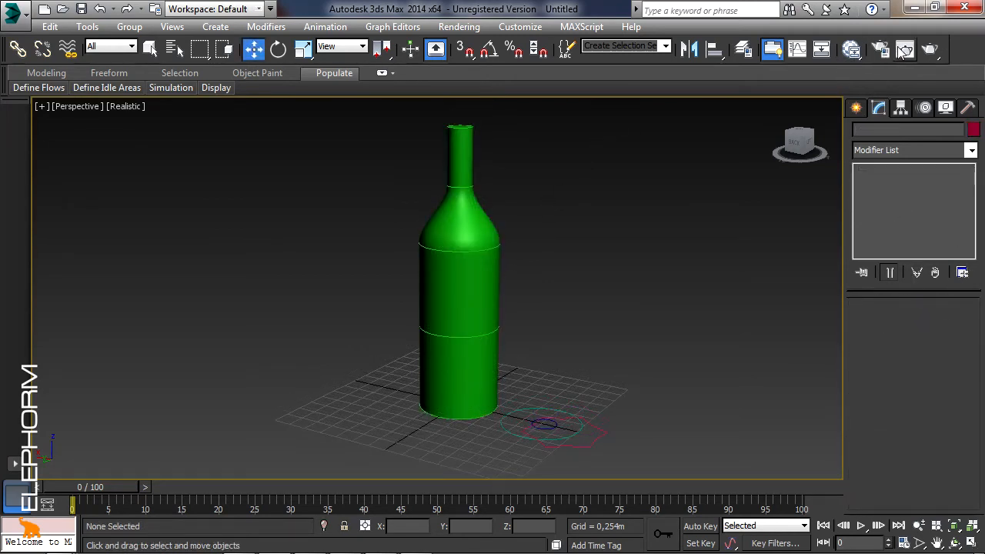
pyautogui.click(936, 52)
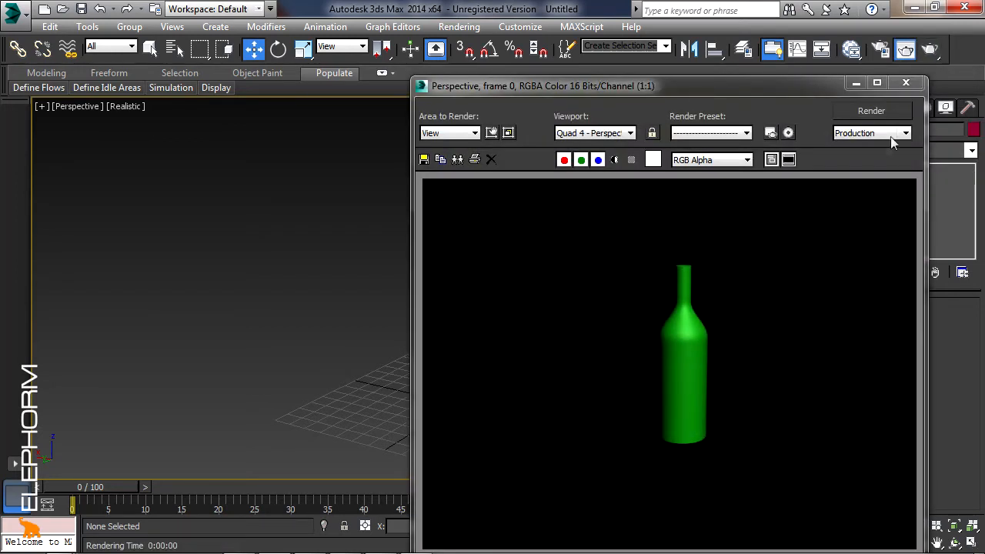
pyautogui.click(907, 83)
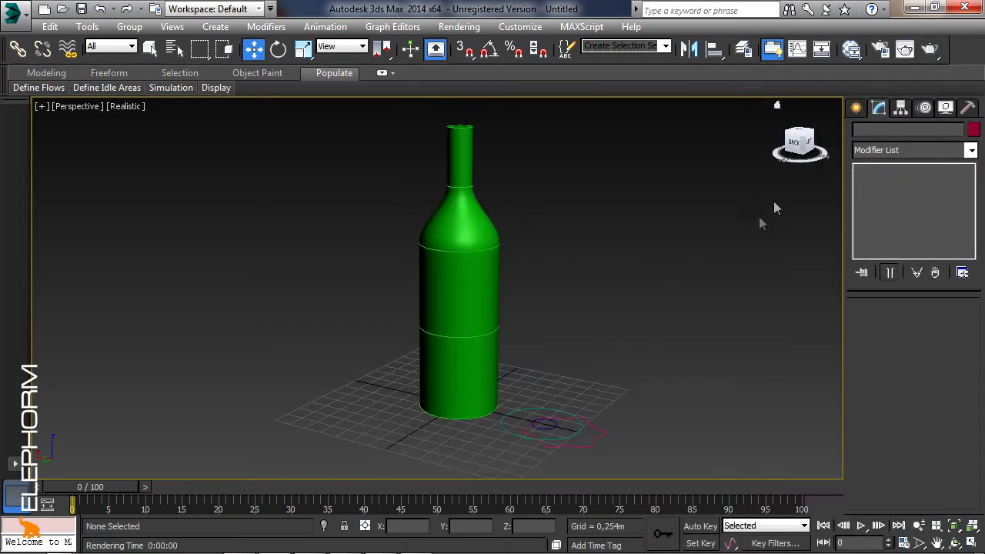
# Turn off Cap End in the bottle loft's skin parameters to open the top of the neck
pyautogui.moveTo(575, 249); pyautogui.dragTo(584, 276, button='middle')
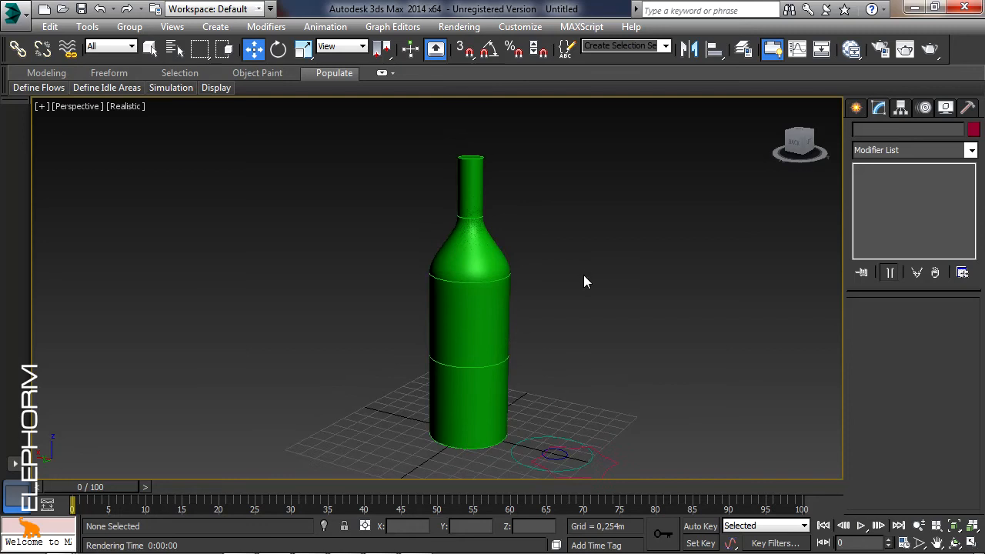
pyautogui.click(465, 254)
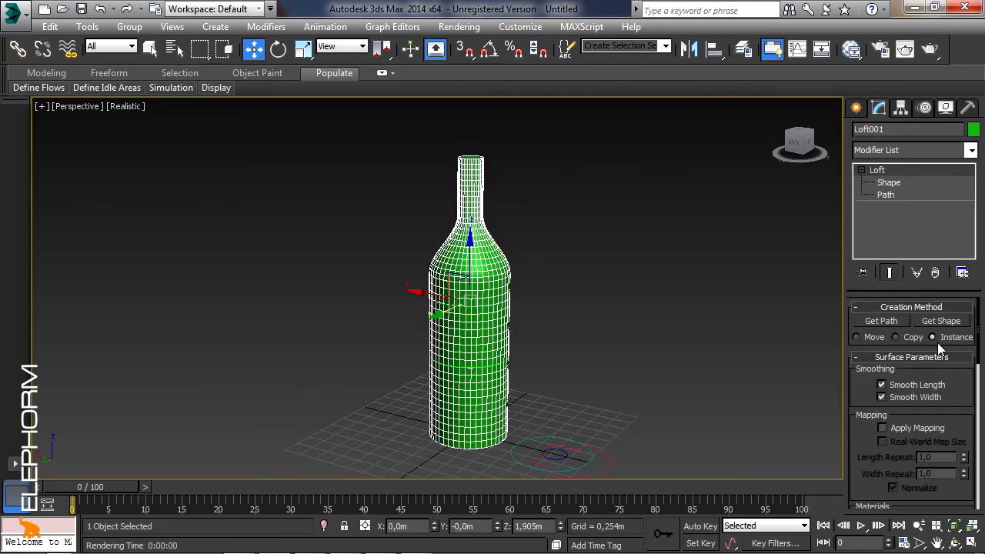
pyautogui.moveTo(956, 385); pyautogui.dragTo(937, 106)
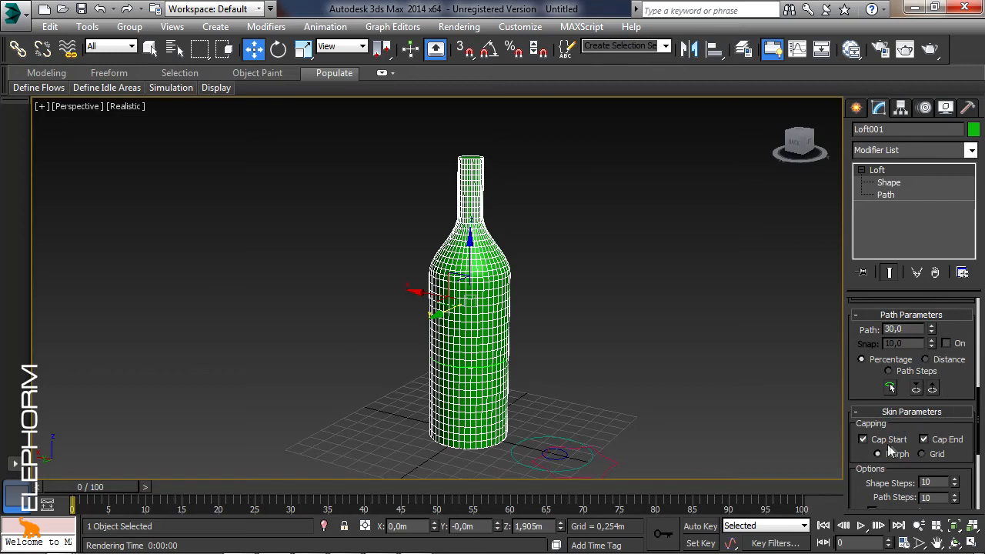
pyautogui.click(936, 440)
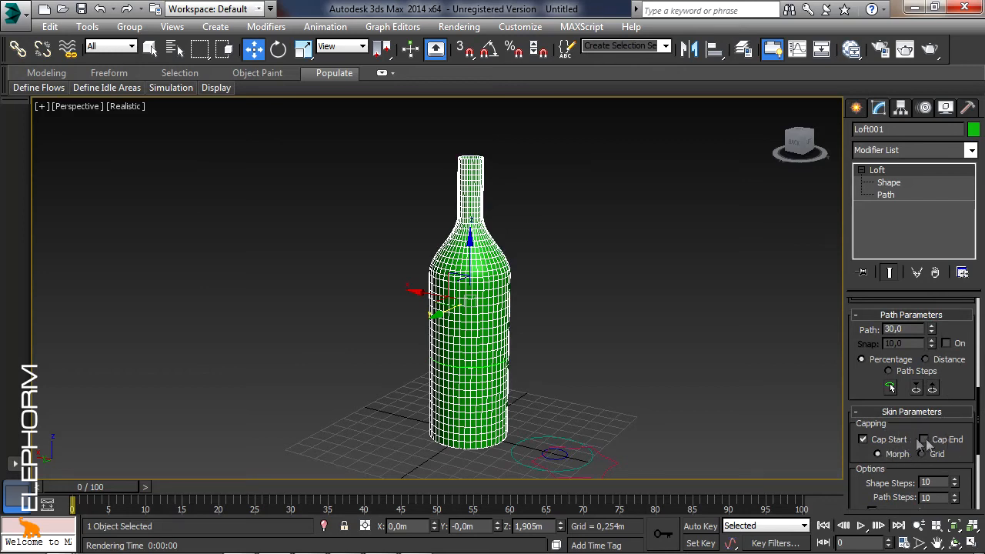
# Test-render the bottle from a higher viewing angle to inspect its open neck, and dismiss the rendered image
pyautogui.click(954, 544)
pyautogui.moveTo(468, 246); pyautogui.dragTo(444, 342)
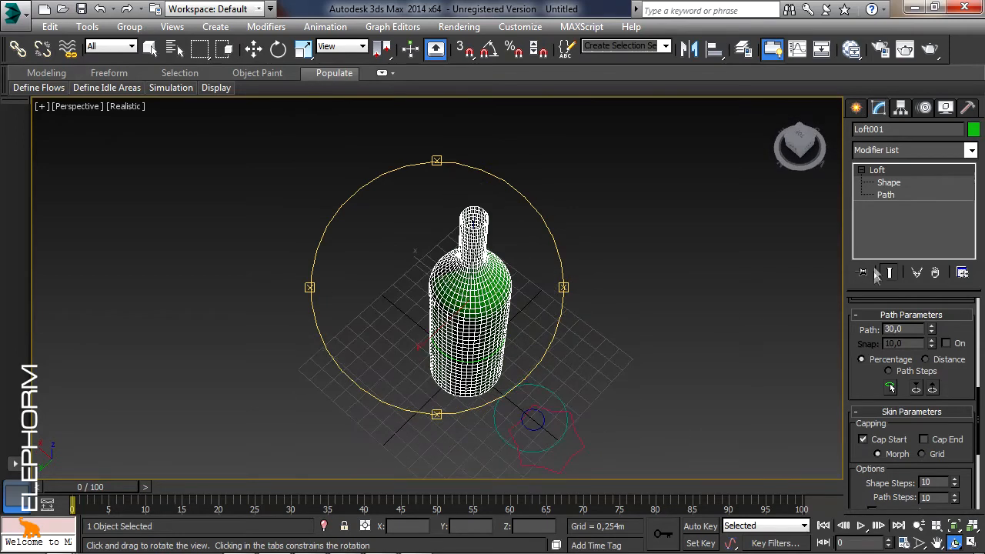
pyautogui.click(930, 50)
pyautogui.click(906, 83)
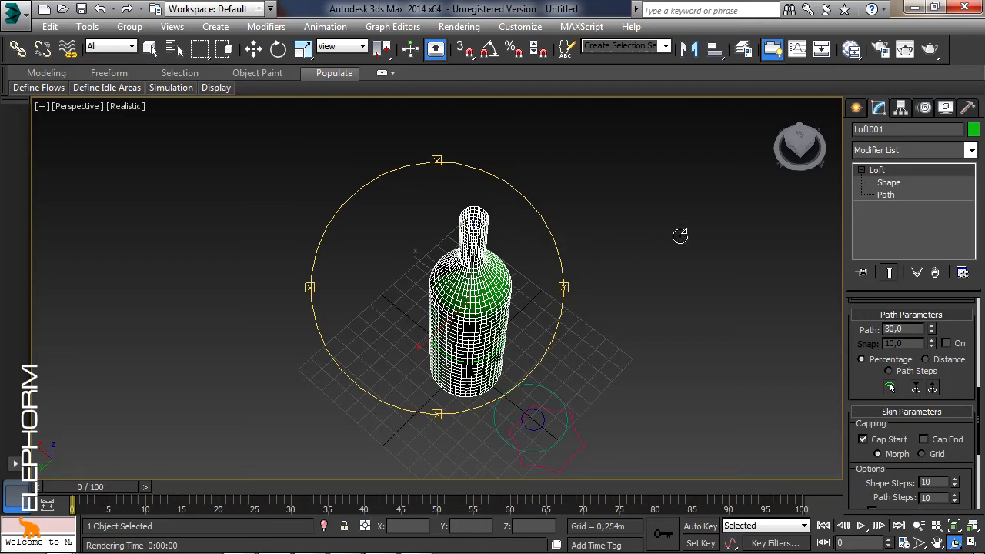
# Add a Shell modifier to the bottle and set its Outer Amount to 0,038m
pyautogui.click(972, 151)
pyautogui.moveTo(976, 194); pyautogui.dragTo(979, 362)
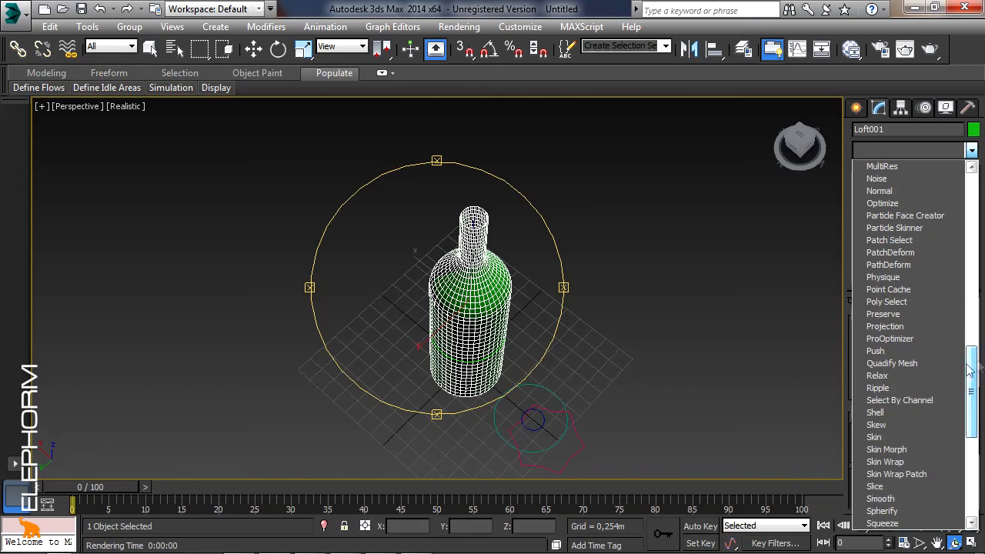
pyautogui.click(896, 413)
pyautogui.moveTo(965, 347); pyautogui.dragTo(970, 305)
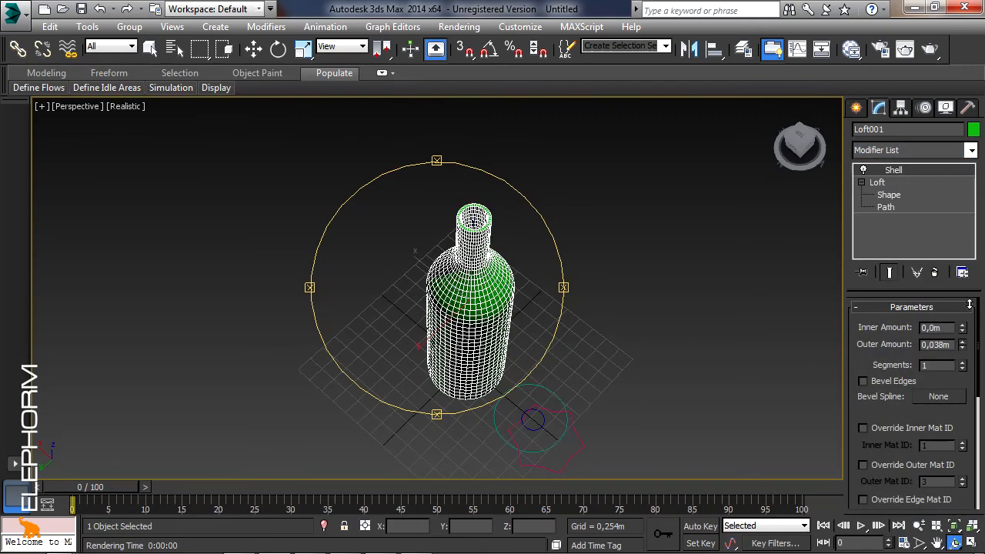
# Render the shelled bottle in the Perspective view from a slightly lower angle to check its wall thickness
pyautogui.moveTo(514, 300); pyautogui.dragTo(510, 271)
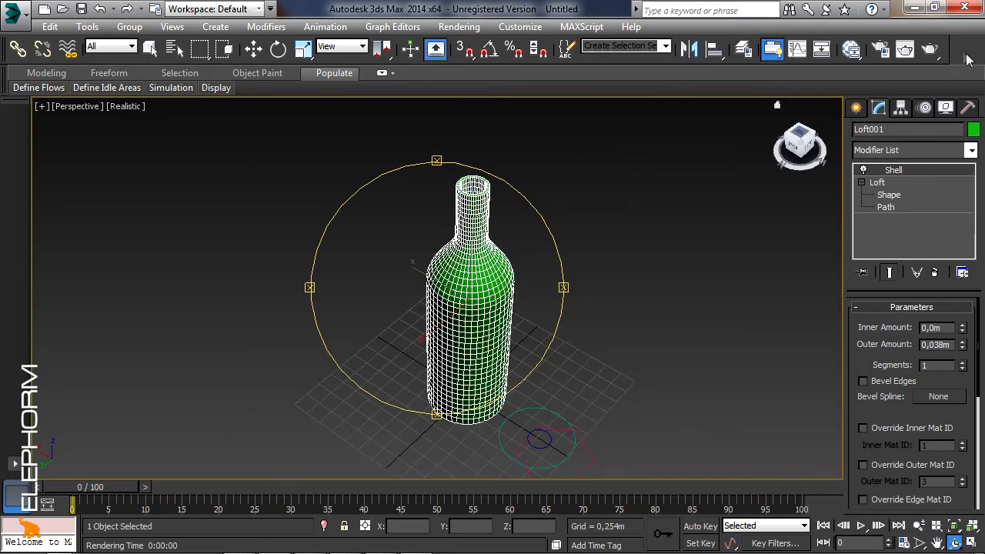
pyautogui.click(932, 51)
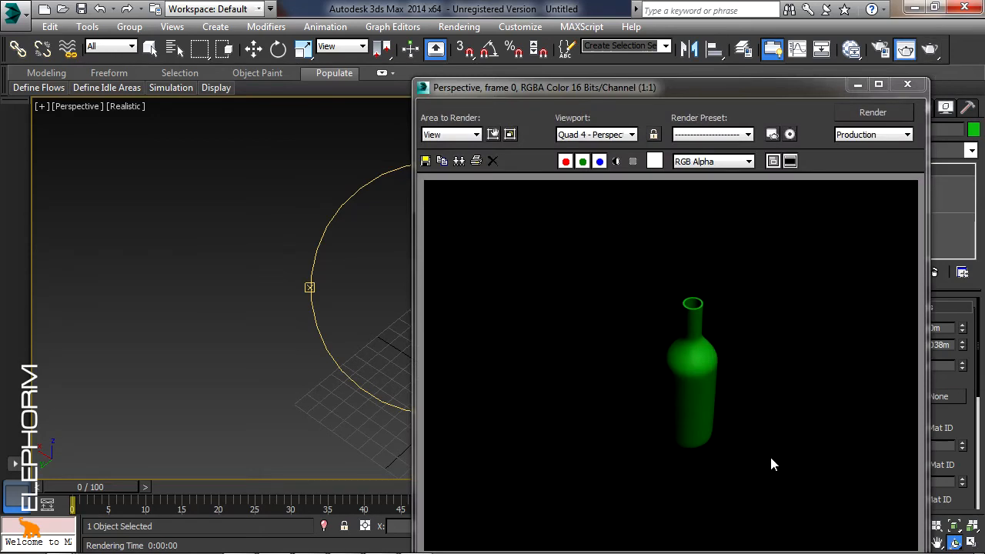